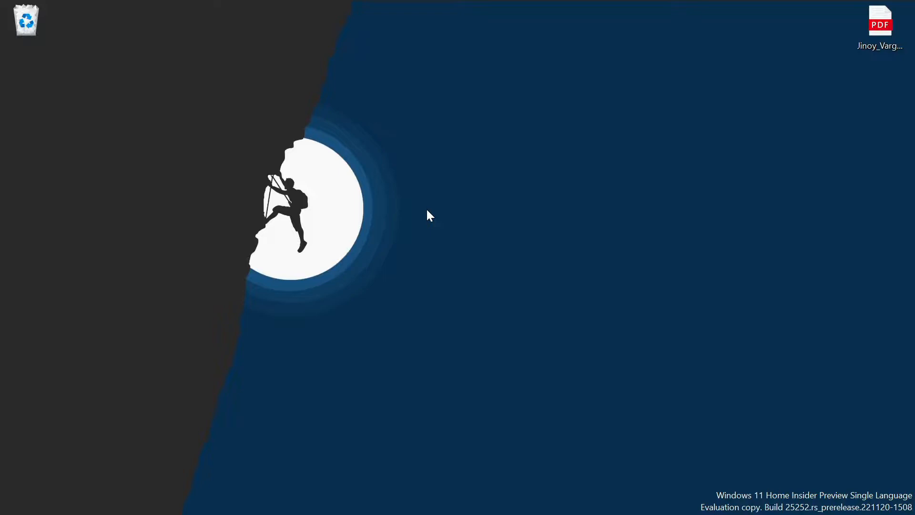
Step: Launch Chrome, search the web for "postale" and go to the postale.io website
{"action": "mouse_move", "coordinate": [467, 512]}
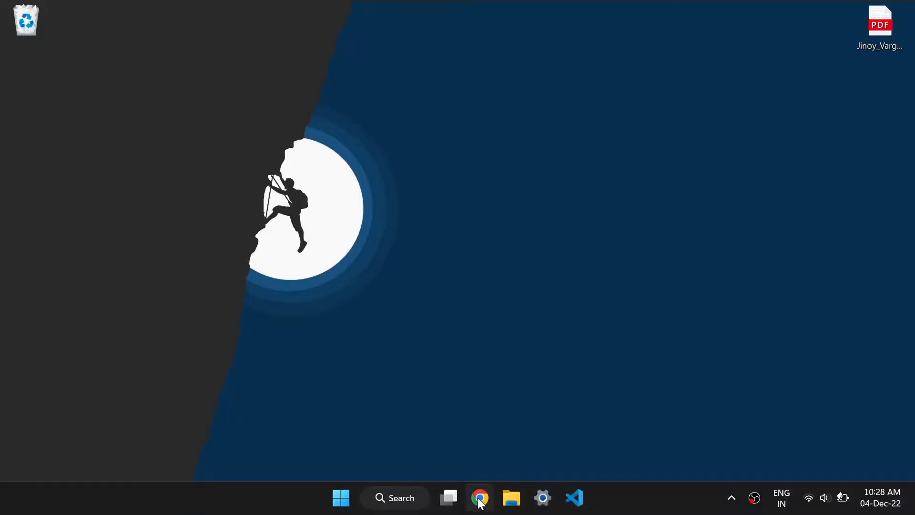
{"action": "left_click", "coordinate": [482, 504]}
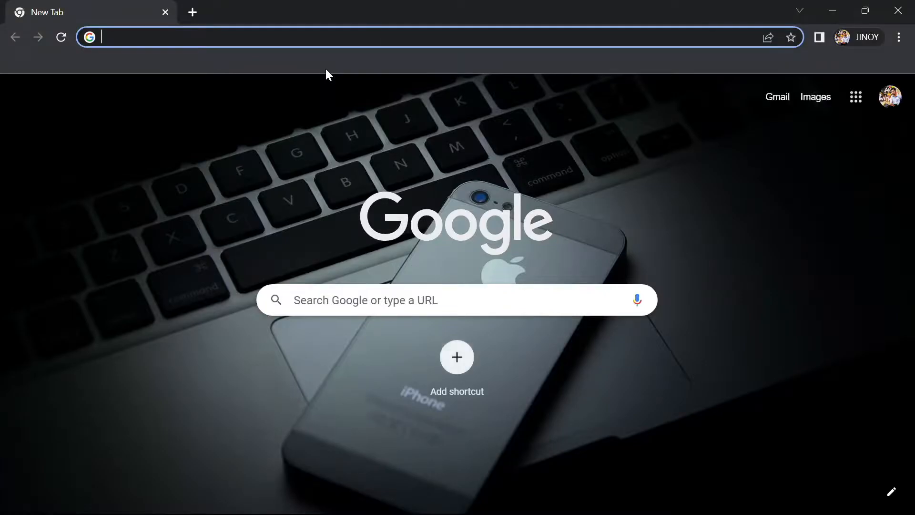
{"action": "type", "text": "postal"}
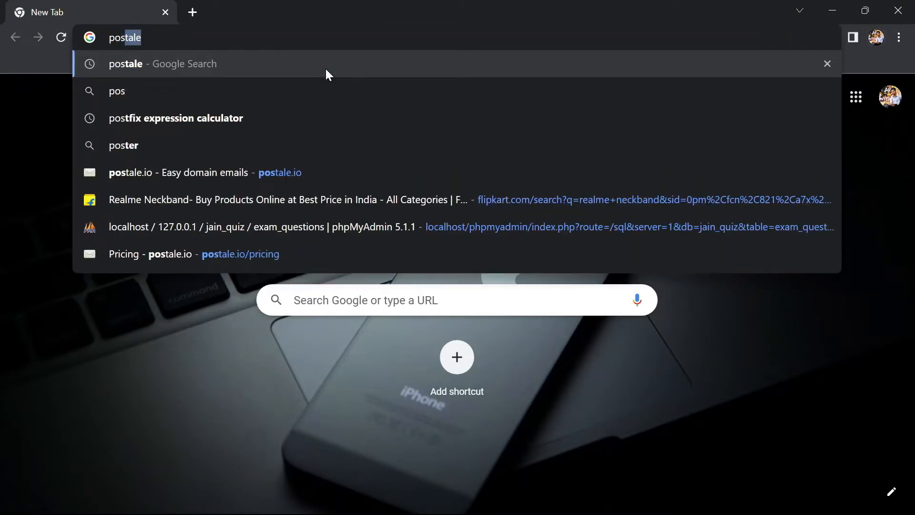
{"action": "type", "text": "e"}
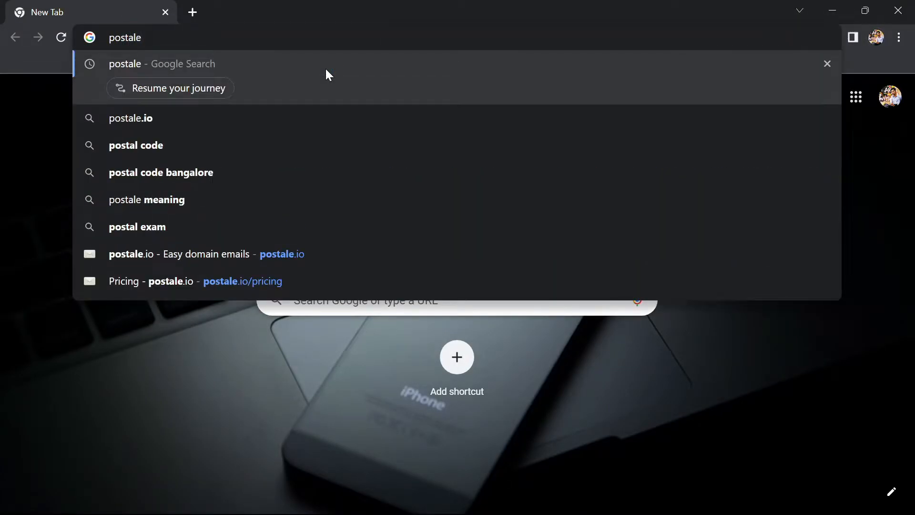
{"action": "key", "text": "Return"}
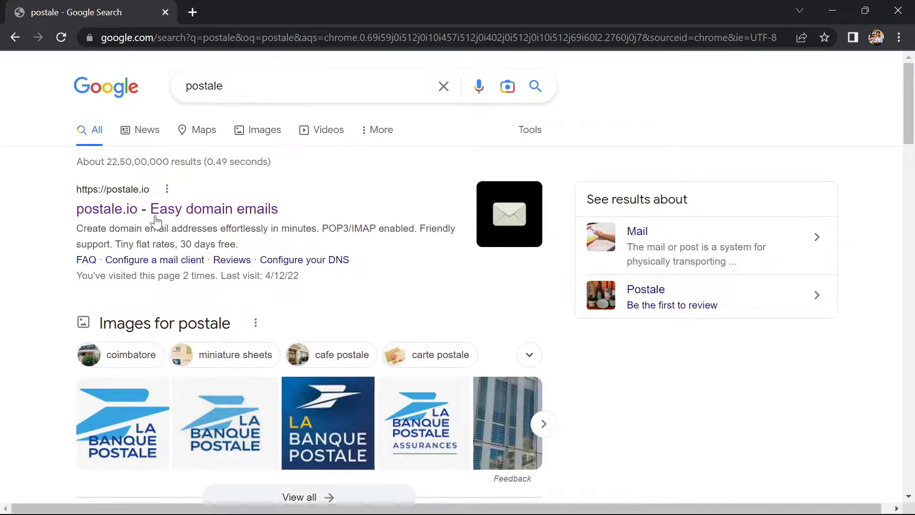
{"action": "left_click", "coordinate": [155, 221]}
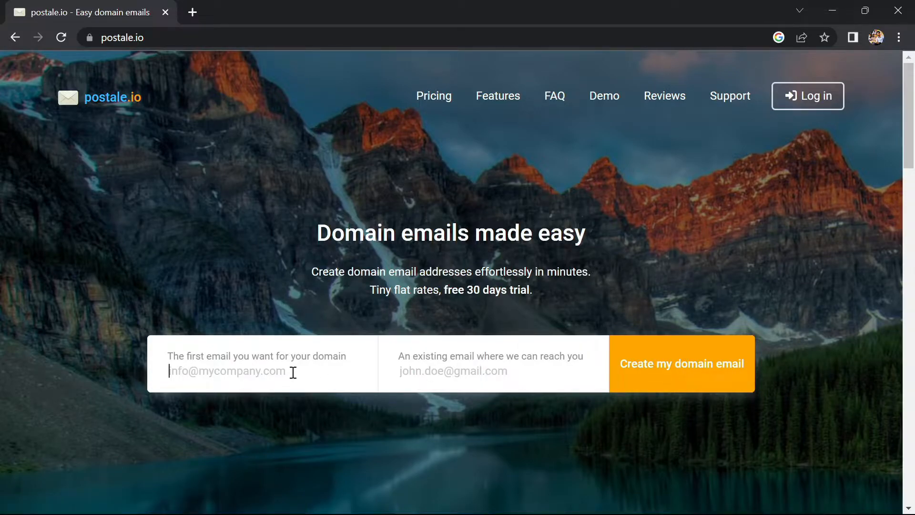
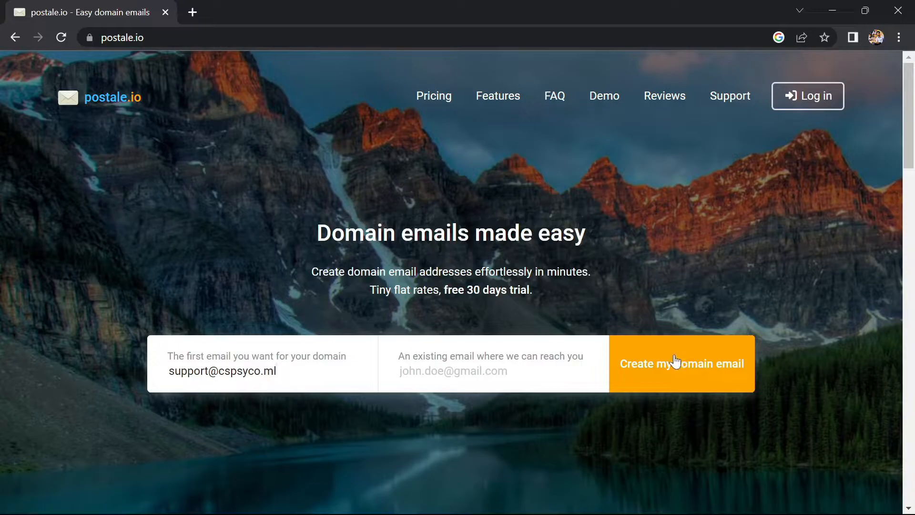
Step: Create a support mailbox on the cspsyco.ml domain, supplying an existing contact e-mail address
{"action": "left_click", "coordinate": [676, 364]}
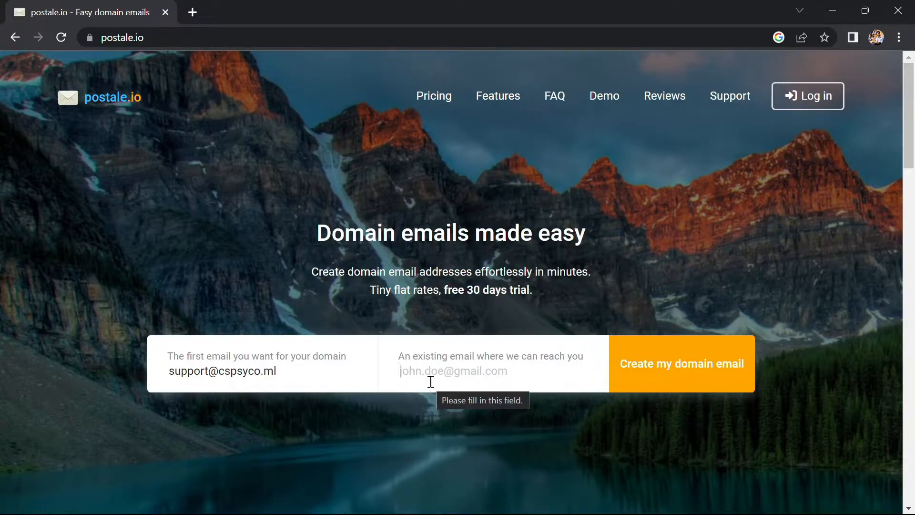
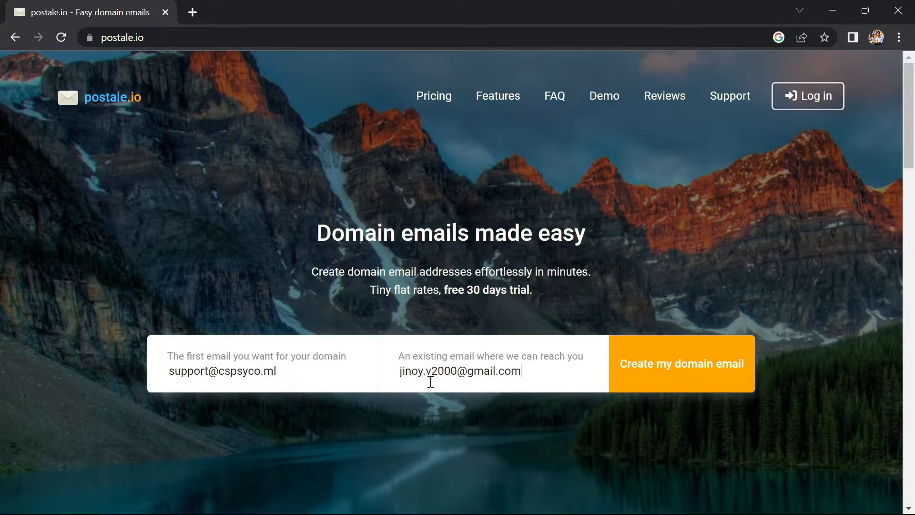
{"action": "left_click", "coordinate": [674, 368]}
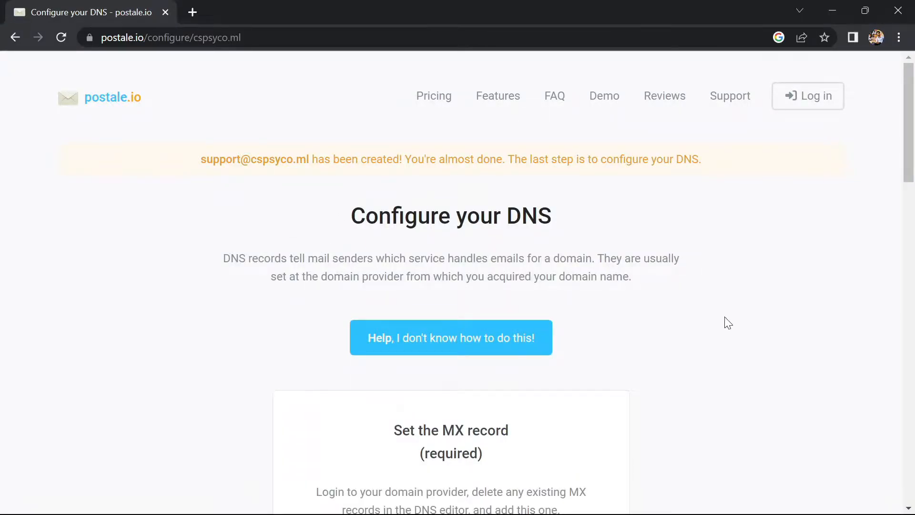
Step: Search for Cloudflare in a new browser tab, go to its website and log in to the dashboard
{"action": "scroll", "coordinate": [695, 343], "scroll_direction": "down", "scroll_amount": 5}
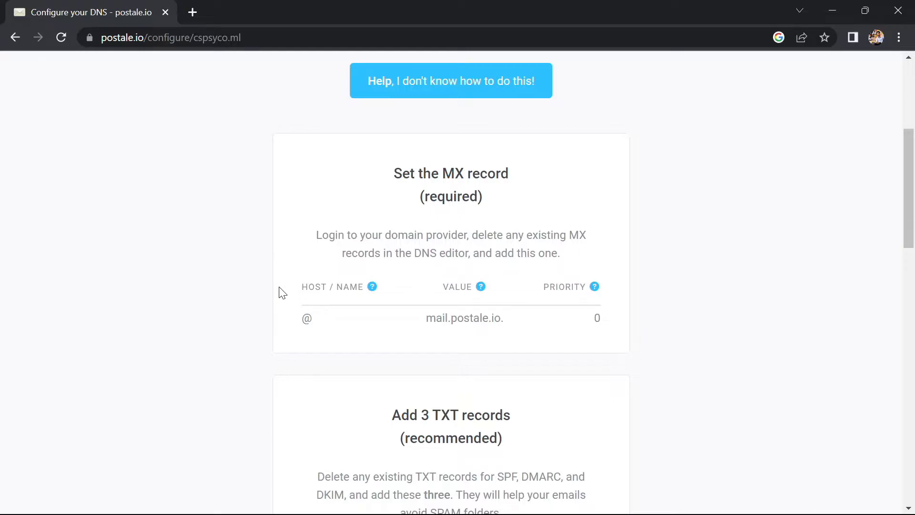
{"action": "left_click", "coordinate": [191, 17]}
{"action": "type", "text": "clo"}
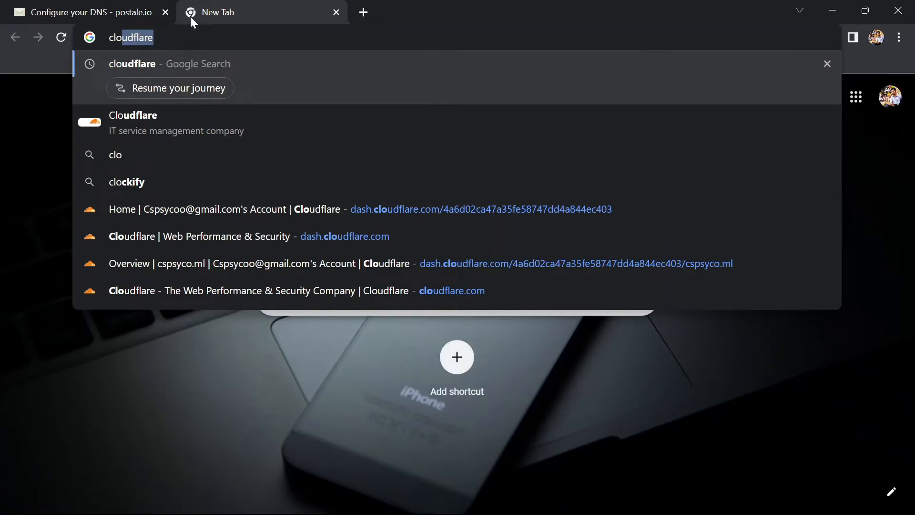
{"action": "key", "text": "Return"}
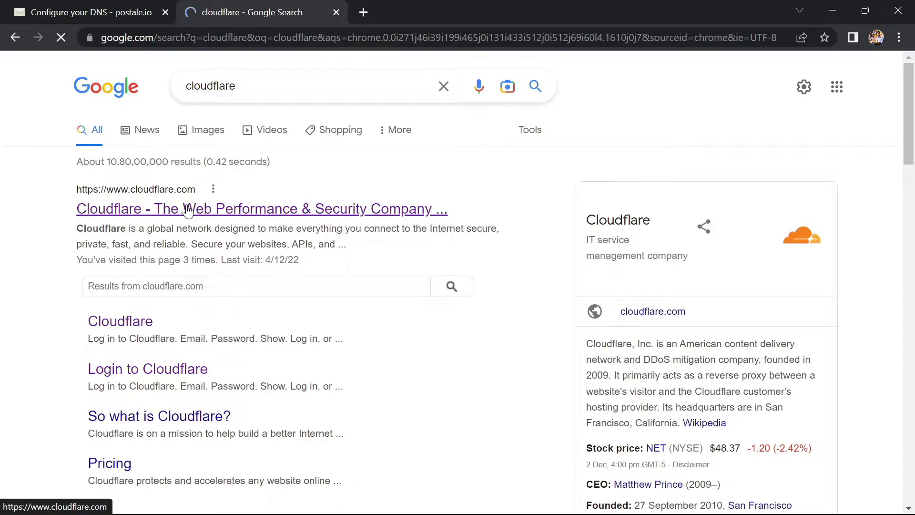
{"action": "left_click", "coordinate": [187, 210]}
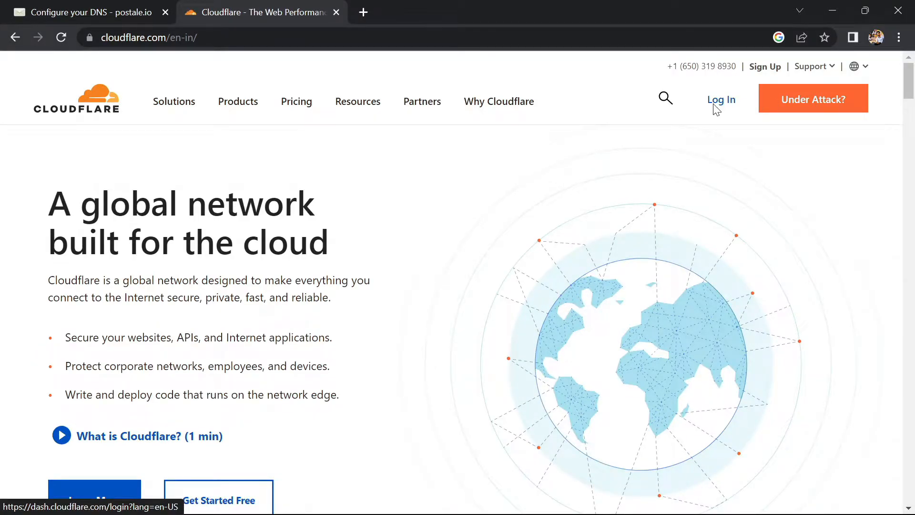
{"action": "left_click", "coordinate": [714, 105]}
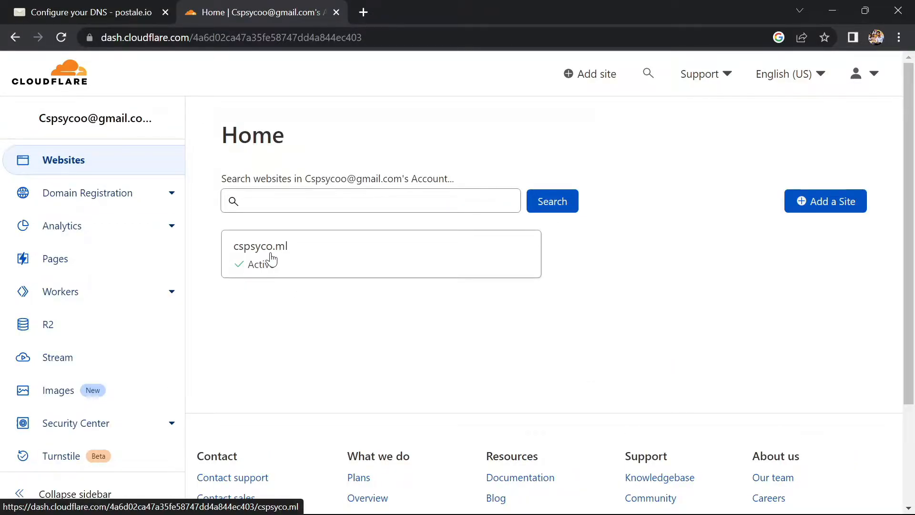
Step: Open the DNS management page for the cspsyco.ml site and look through its existing records
{"action": "left_click", "coordinate": [272, 260]}
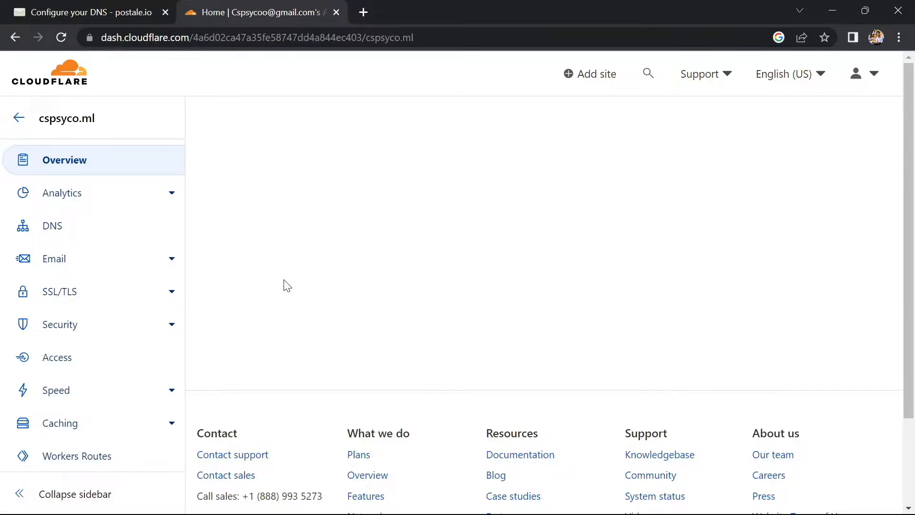
{"action": "scroll", "coordinate": [116, 371], "scroll_direction": "down", "scroll_amount": 1}
{"action": "scroll", "coordinate": [116, 375], "scroll_direction": "up", "scroll_amount": 1}
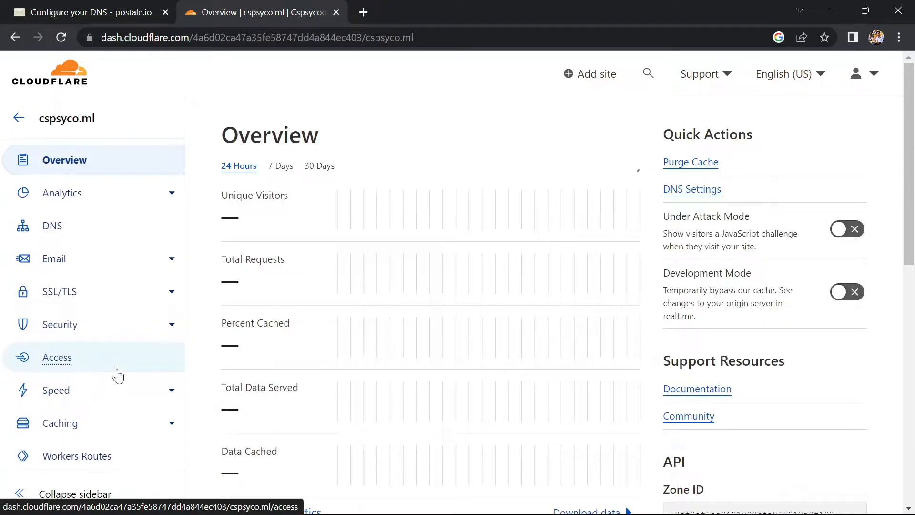
{"action": "left_click", "coordinate": [69, 232]}
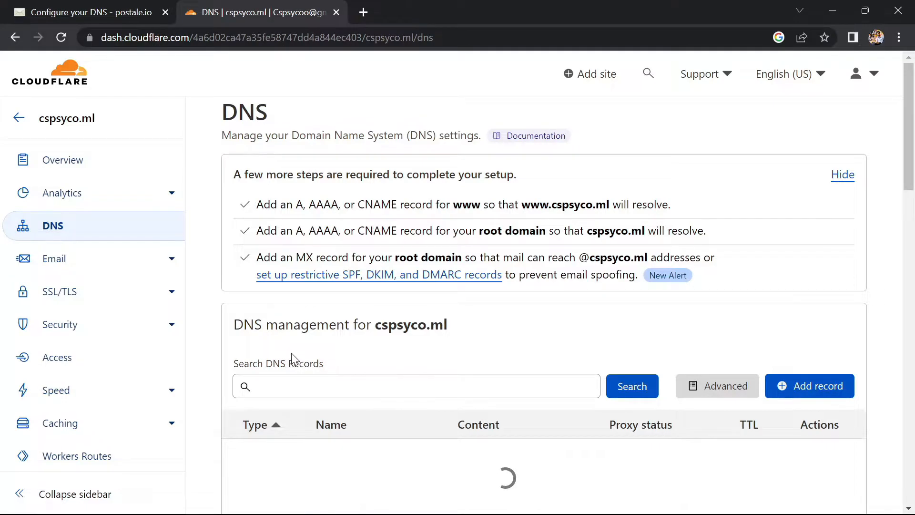
{"action": "scroll", "coordinate": [292, 355], "scroll_direction": "down", "scroll_amount": 1}
{"action": "scroll", "coordinate": [295, 360], "scroll_direction": "down", "scroll_amount": 2}
{"action": "scroll", "coordinate": [295, 359], "scroll_direction": "up", "scroll_amount": 2}
{"action": "scroll", "coordinate": [295, 360], "scroll_direction": "down", "scroll_amount": 1}
{"action": "scroll", "coordinate": [295, 359], "scroll_direction": "up", "scroll_amount": 1}
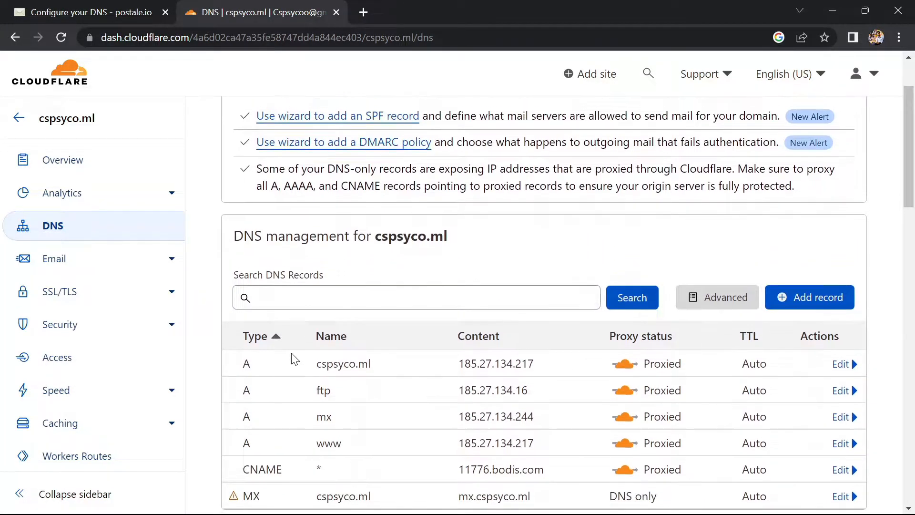
{"action": "scroll", "coordinate": [295, 359], "scroll_direction": "up", "scroll_amount": 1}
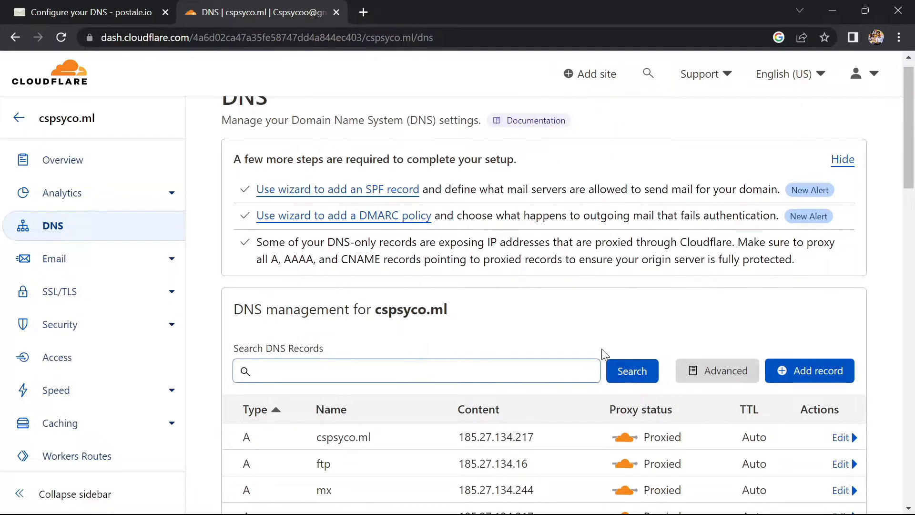
Step: Start a new DNS record for cspsyco.ml and set its type to MX
{"action": "left_click", "coordinate": [821, 376]}
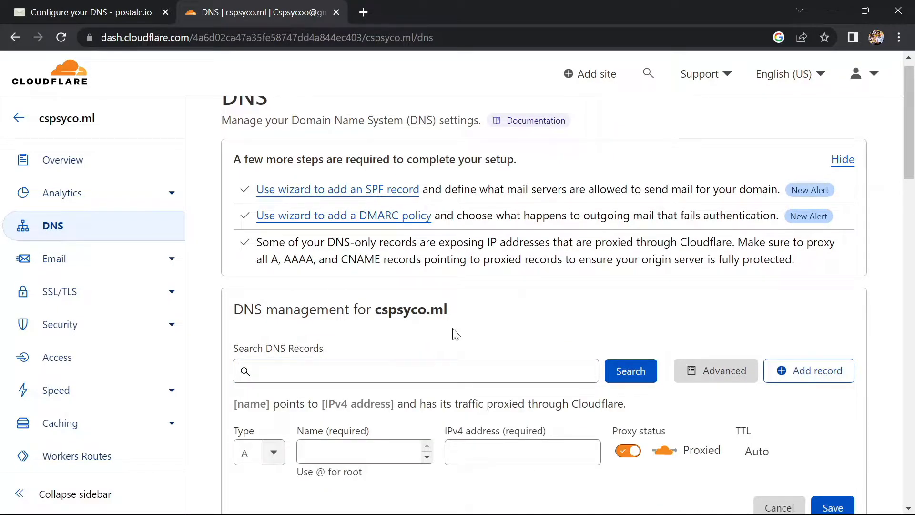
{"action": "scroll", "coordinate": [381, 360], "scroll_direction": "down", "scroll_amount": 3}
{"action": "left_click", "coordinate": [273, 323]}
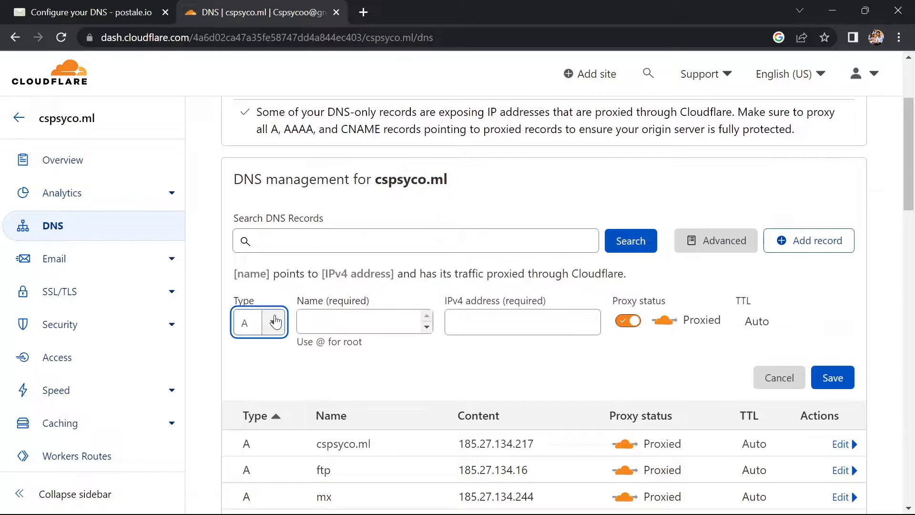
{"action": "left_click", "coordinate": [275, 322]}
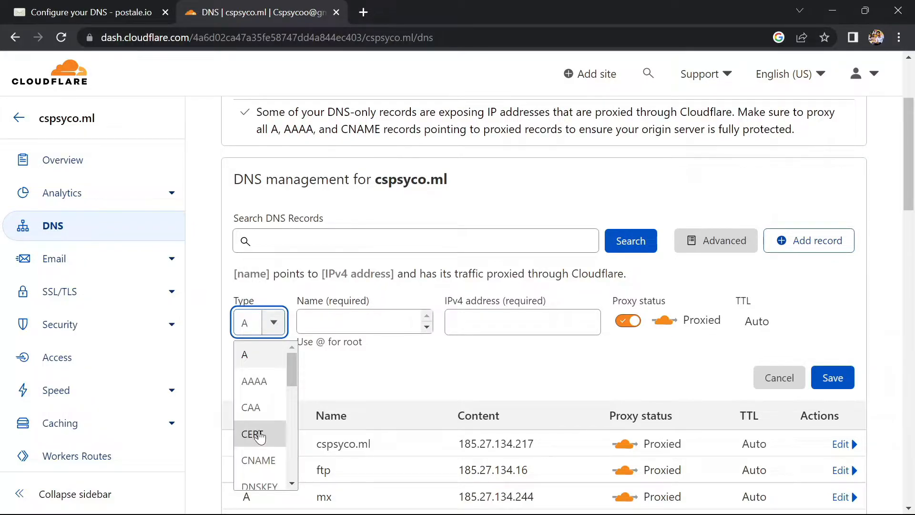
{"action": "scroll", "coordinate": [260, 436], "scroll_direction": "down", "scroll_amount": 1}
{"action": "scroll", "coordinate": [259, 437], "scroll_direction": "down", "scroll_amount": 3}
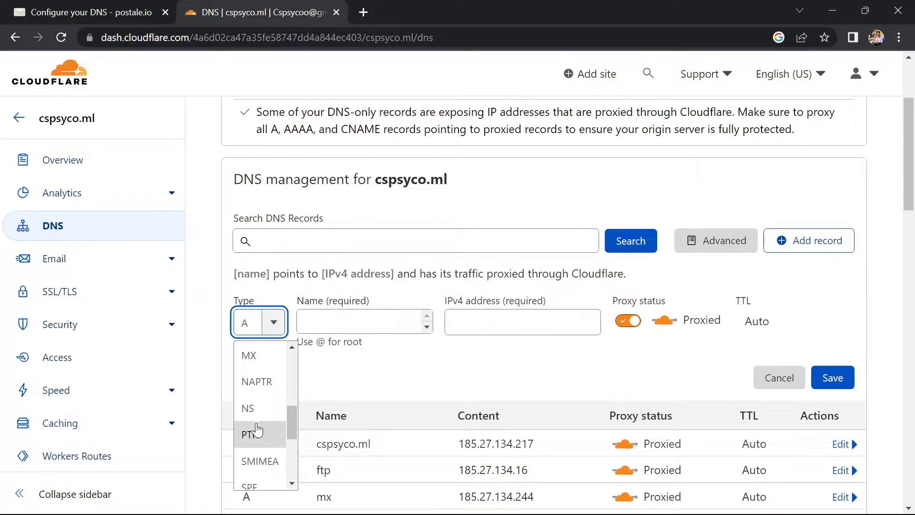
{"action": "left_click", "coordinate": [252, 360]}
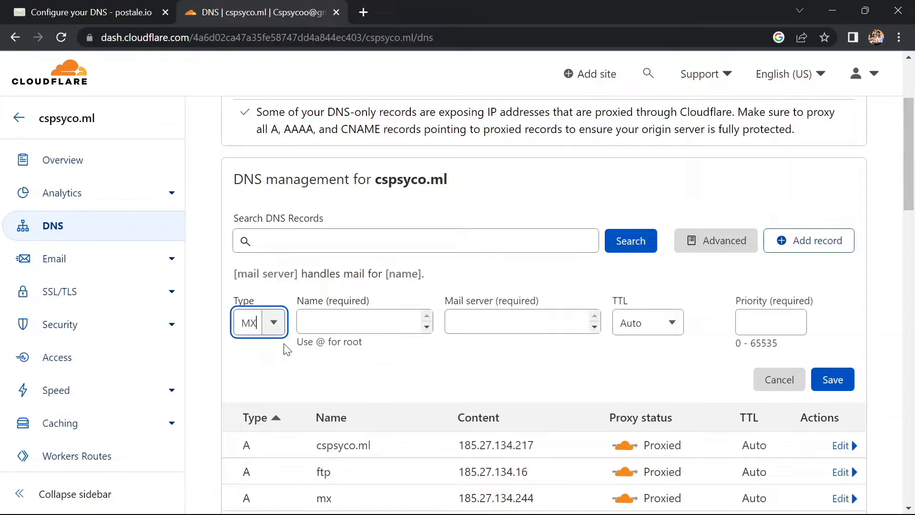
Step: Check the host in Postale's MX instructions and set the new MX record's name to @
{"action": "left_click", "coordinate": [92, 5]}
{"action": "left_click", "coordinate": [280, 4]}
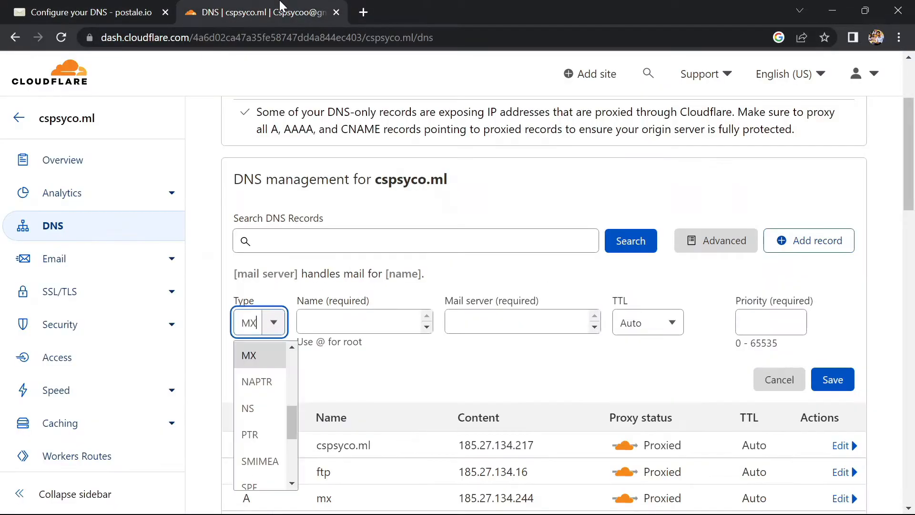
{"action": "left_click", "coordinate": [338, 333]}
{"action": "type", "text": "@"}
Step: Copy mail.postale.io. from Postale's instructions as the MX record's mail server and save the record with priority 0
{"action": "left_click", "coordinate": [495, 326]}
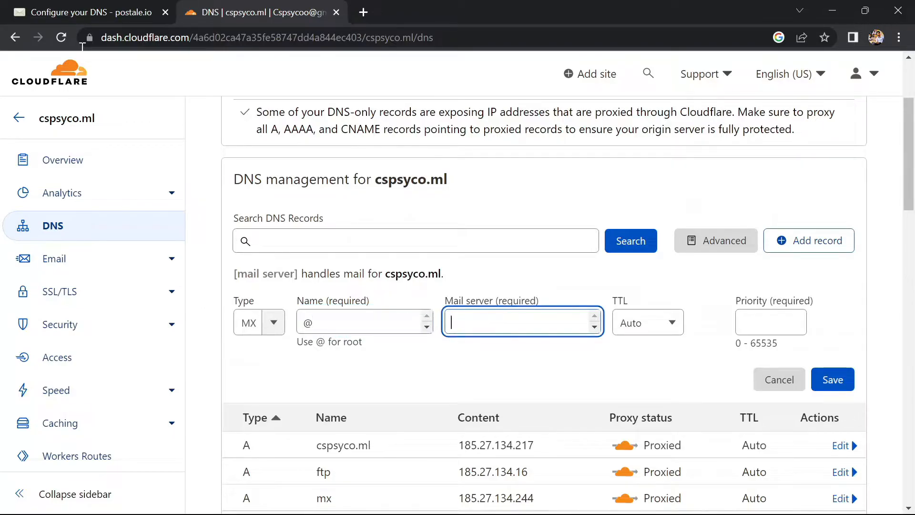
{"action": "left_click", "coordinate": [58, 8]}
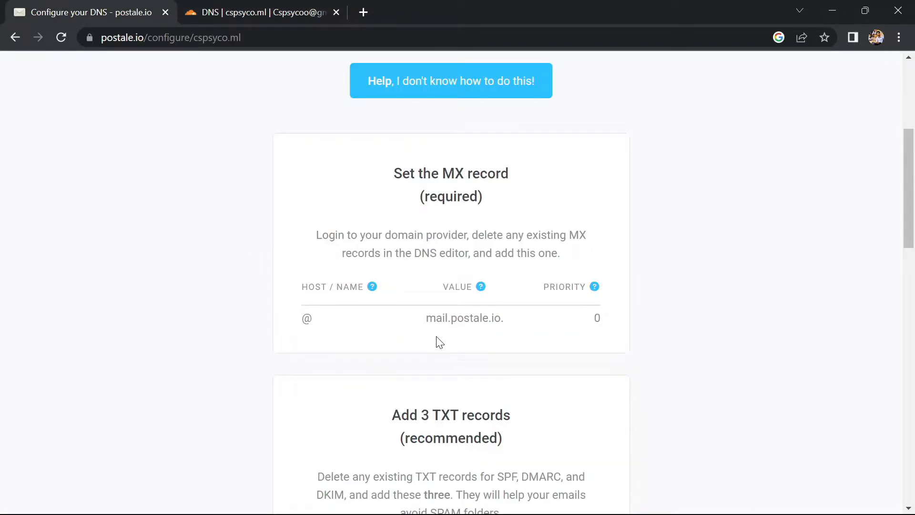
{"action": "left_click_drag", "start_coordinate": [426, 318], "coordinate": [504, 322]}
{"action": "key", "text": "ctrl+c"}
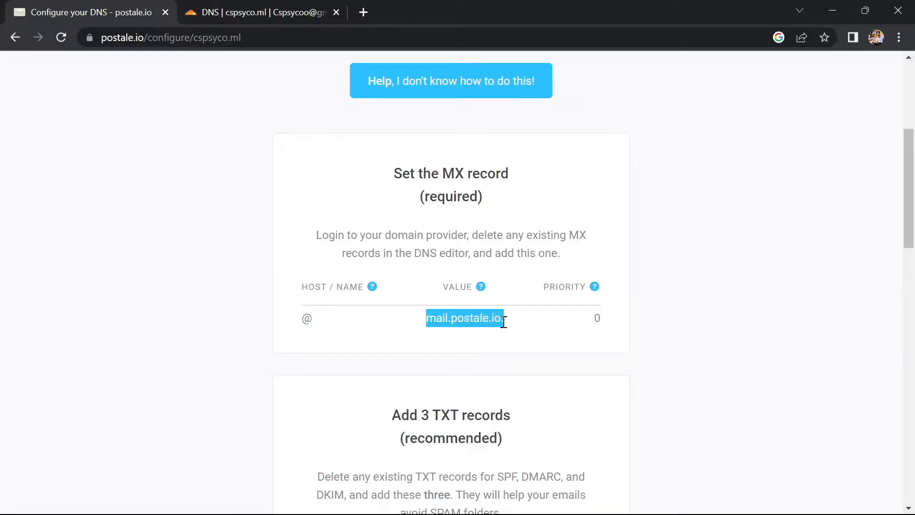
{"action": "left_click", "coordinate": [245, 6]}
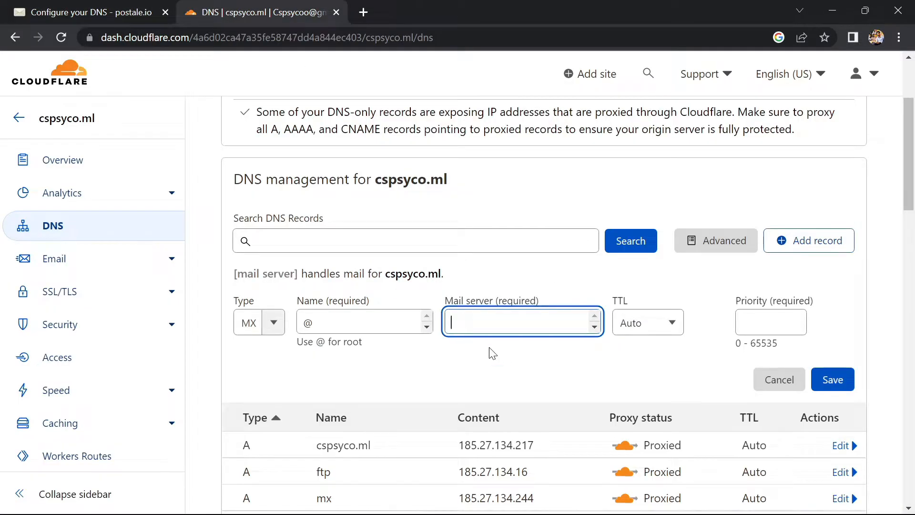
{"action": "key", "text": "ctrl+v"}
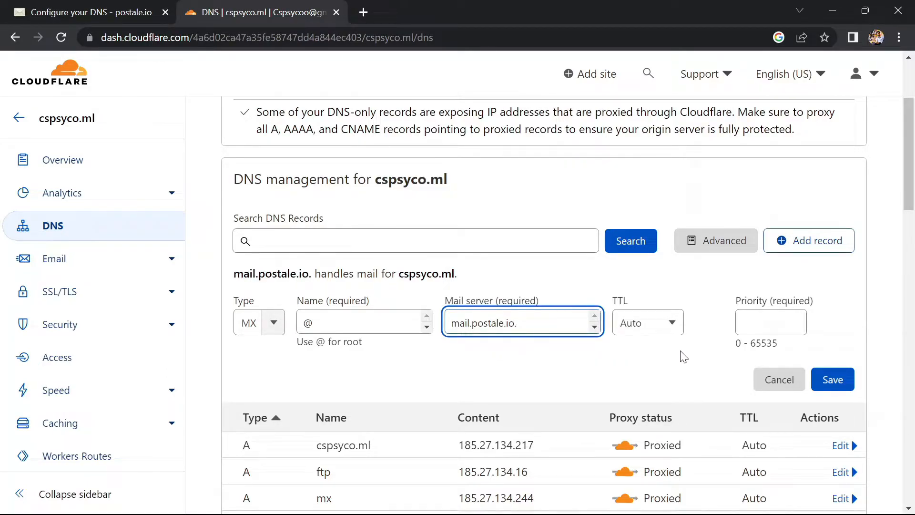
{"action": "left_click", "coordinate": [756, 329]}
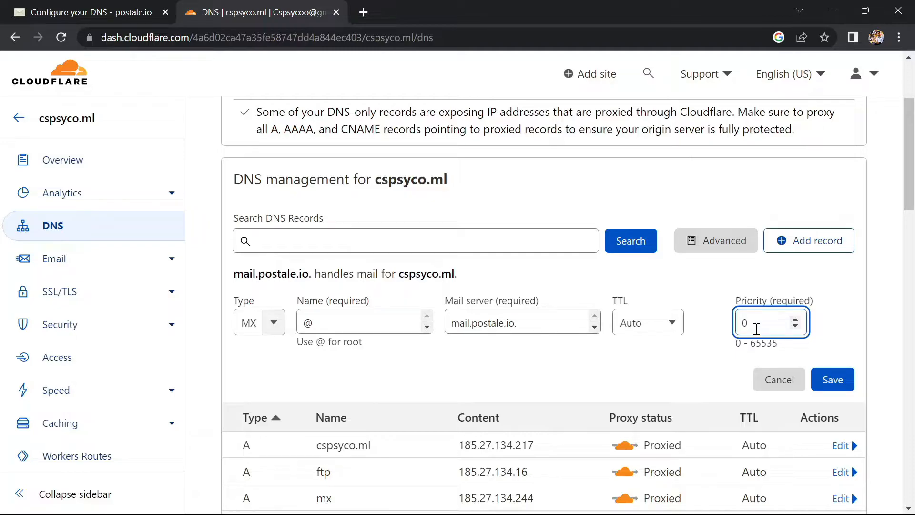
{"action": "left_click", "coordinate": [835, 386]}
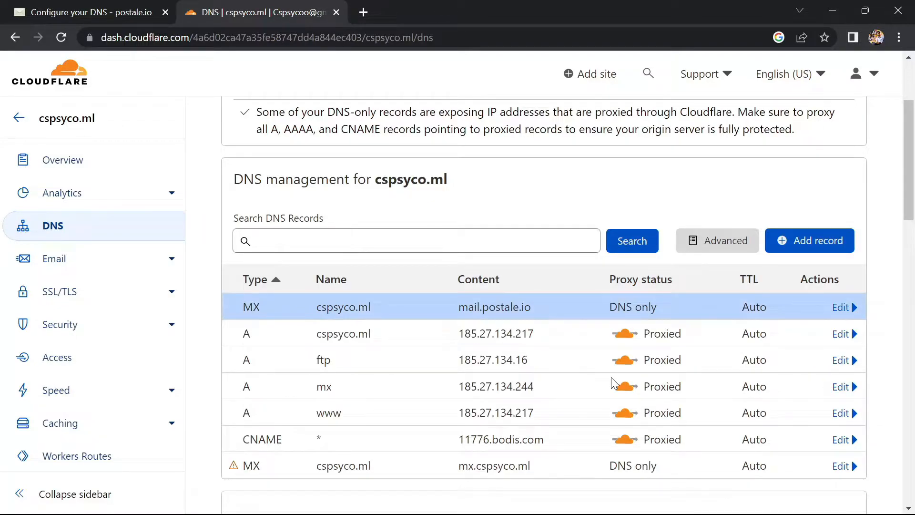
Step: Start another DNS record for cspsyco.ml, check Postale's TXT record instructions, and set the new record's type to TXT
{"action": "left_click", "coordinate": [805, 245]}
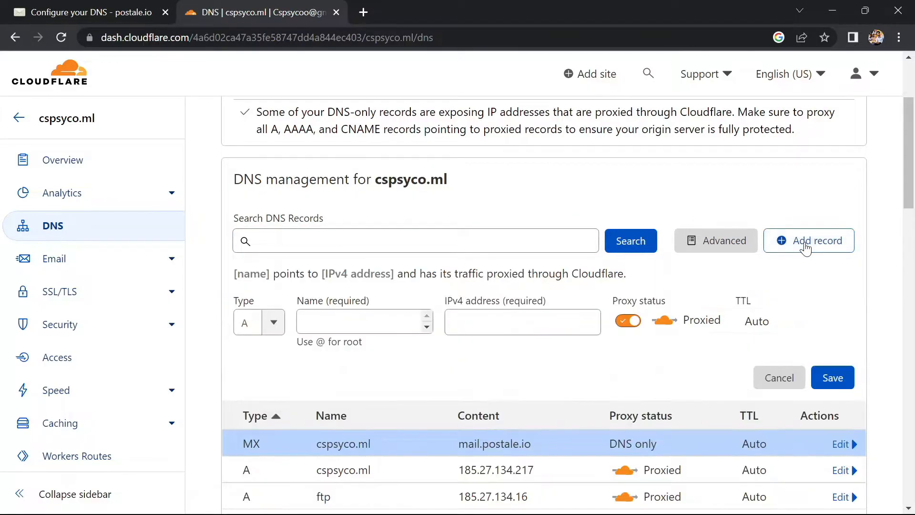
{"action": "left_click", "coordinate": [59, 6]}
{"action": "scroll", "coordinate": [320, 397], "scroll_direction": "down", "scroll_amount": 8}
{"action": "scroll", "coordinate": [320, 250], "scroll_direction": "up", "scroll_amount": 1}
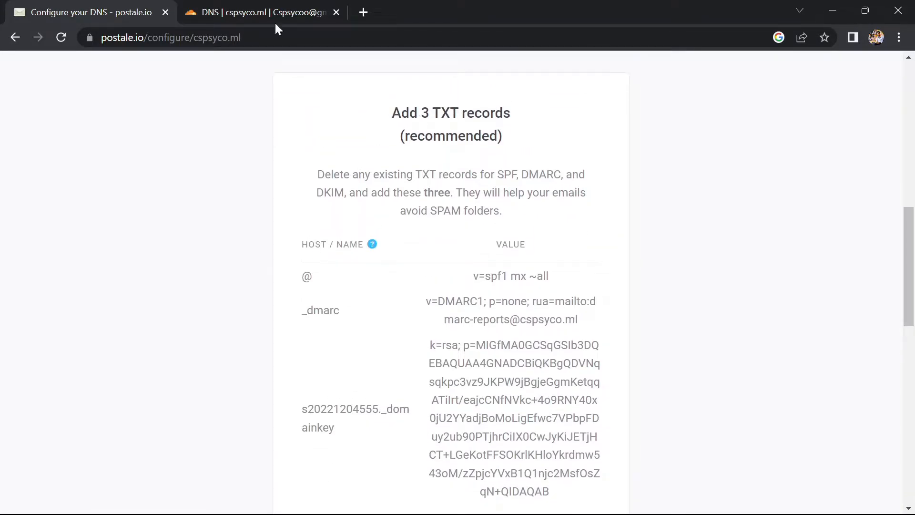
{"action": "left_click", "coordinate": [254, 7]}
{"action": "left_click", "coordinate": [275, 326]}
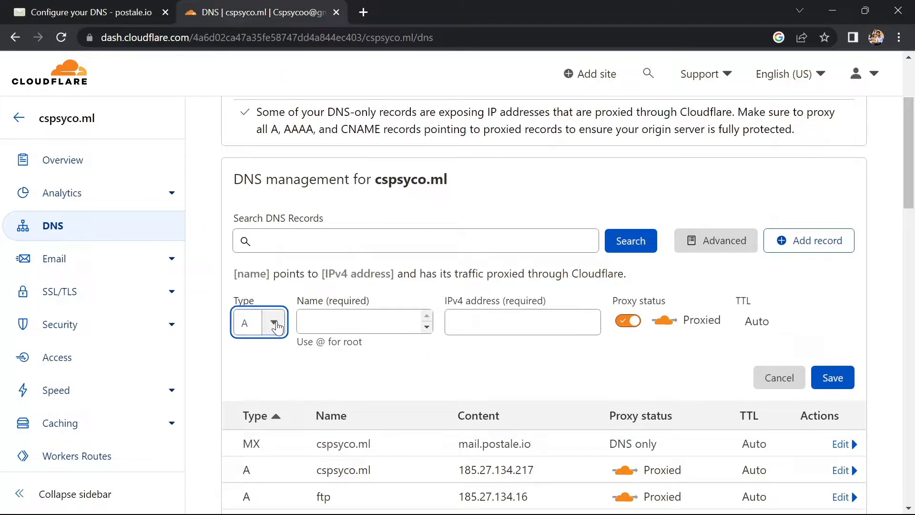
{"action": "scroll", "coordinate": [248, 434], "scroll_direction": "down", "scroll_amount": 4}
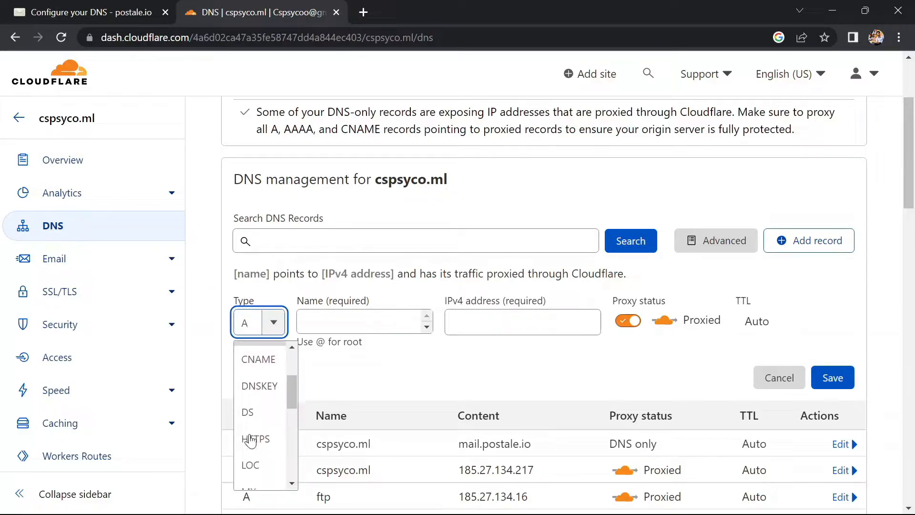
{"action": "scroll", "coordinate": [250, 440], "scroll_direction": "down", "scroll_amount": 6}
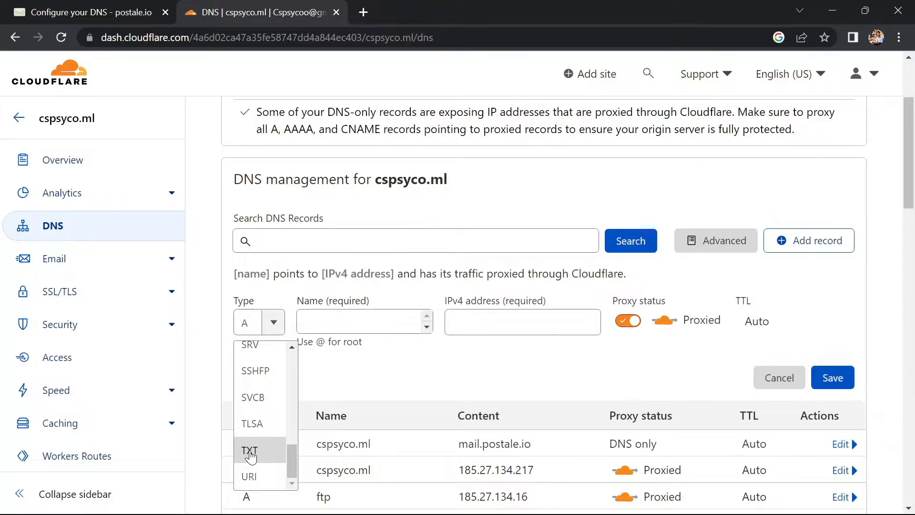
{"action": "left_click", "coordinate": [251, 450]}
Step: Check the first TXT host in Postale's instructions and set the new TXT record's name to @ in Cloudflare
{"action": "left_click", "coordinate": [72, 11]}
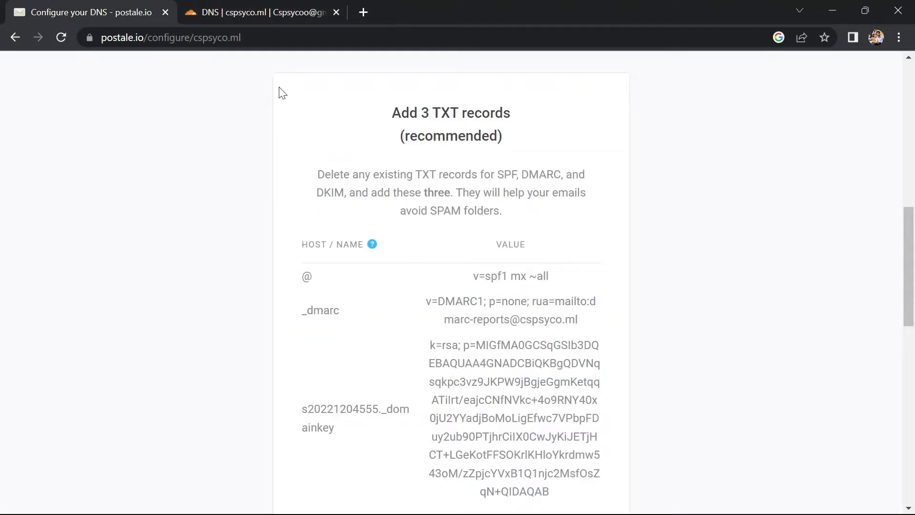
{"action": "left_click", "coordinate": [275, 9]}
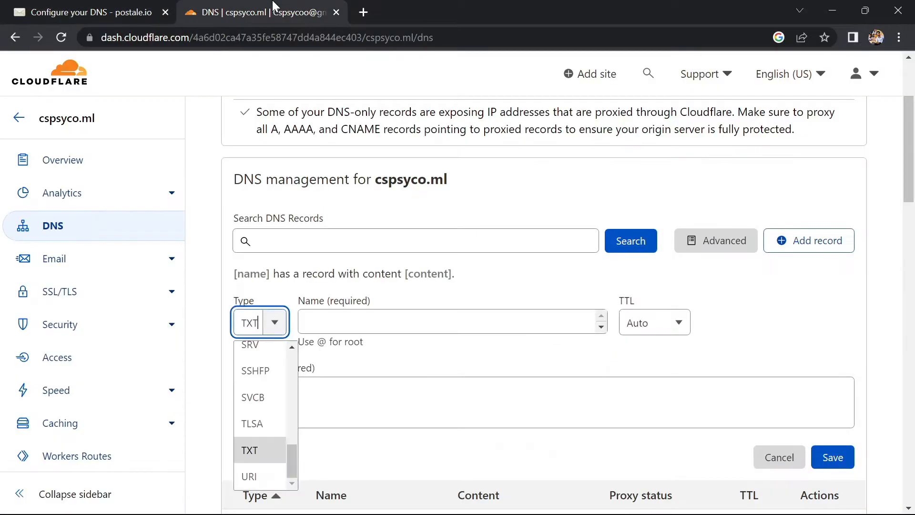
{"action": "left_click", "coordinate": [346, 323]}
{"action": "type", "text": "@"}
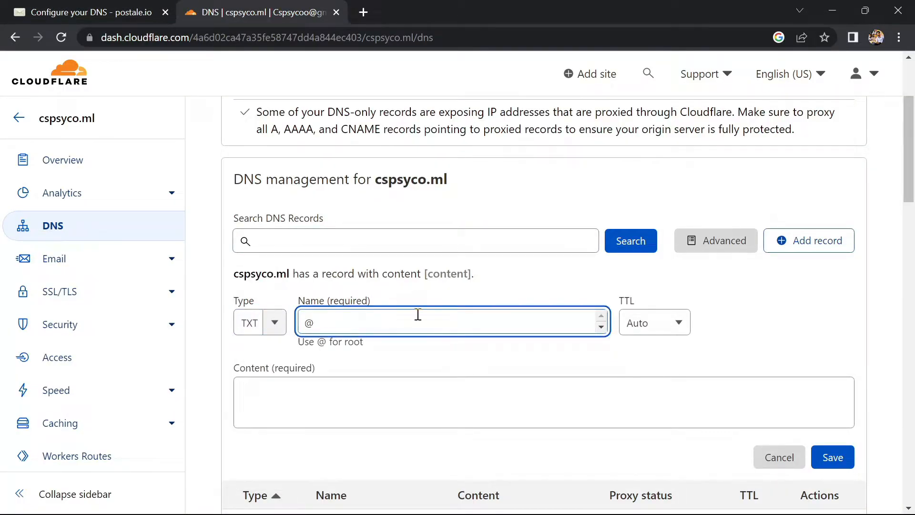
Step: Copy v=spf1 mx ~all from Postale's instructions as the TXT record's content in Cloudflare and save the record
{"action": "left_click", "coordinate": [57, 7]}
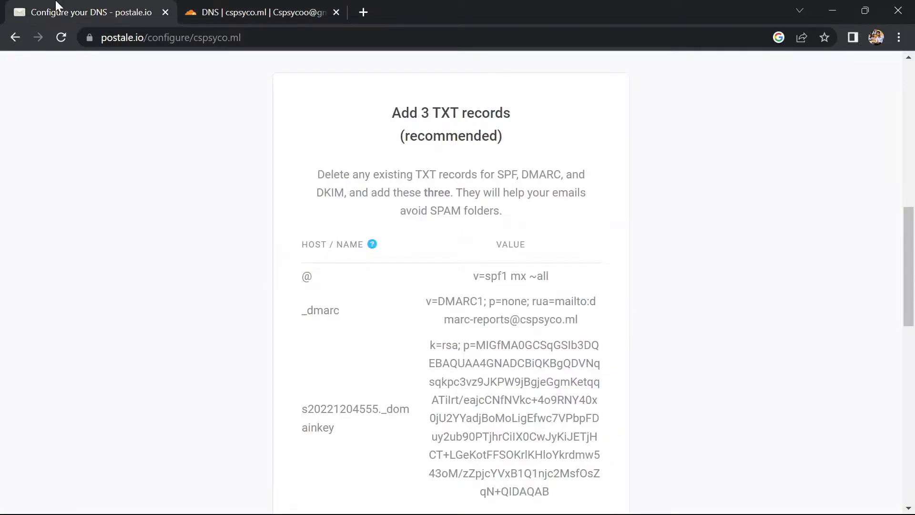
{"action": "scroll", "coordinate": [344, 302], "scroll_direction": "down", "scroll_amount": 1}
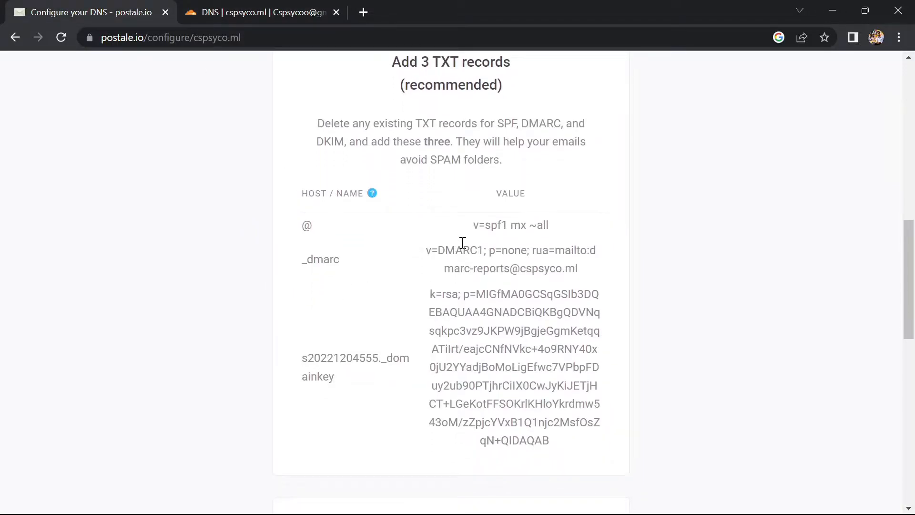
{"action": "left_click_drag", "start_coordinate": [475, 225], "coordinate": [555, 230]}
{"action": "key", "text": "ctrl+c"}
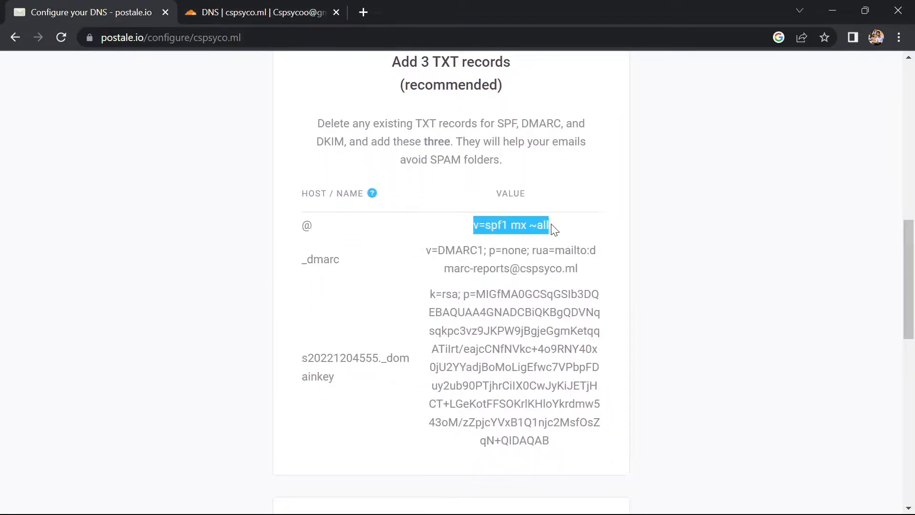
{"action": "left_click", "coordinate": [269, 11]}
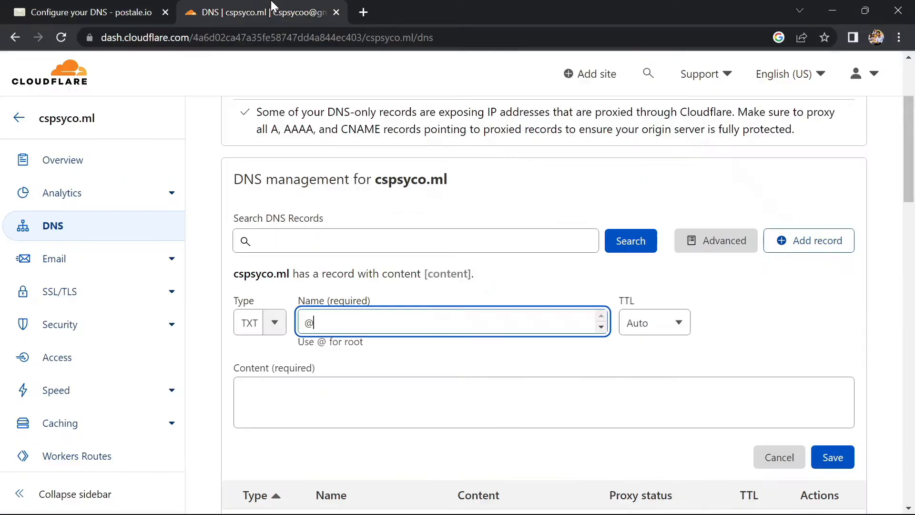
{"action": "left_click", "coordinate": [390, 401]}
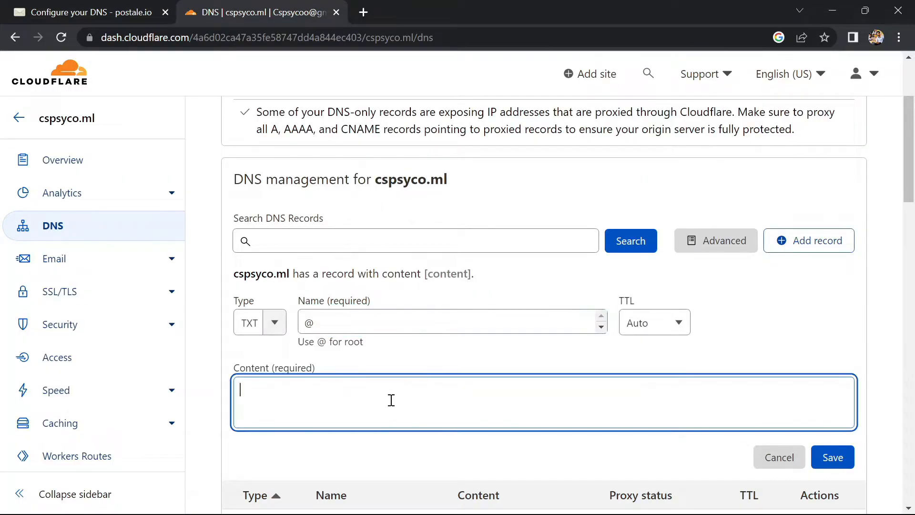
{"action": "key", "text": "ctrl+v"}
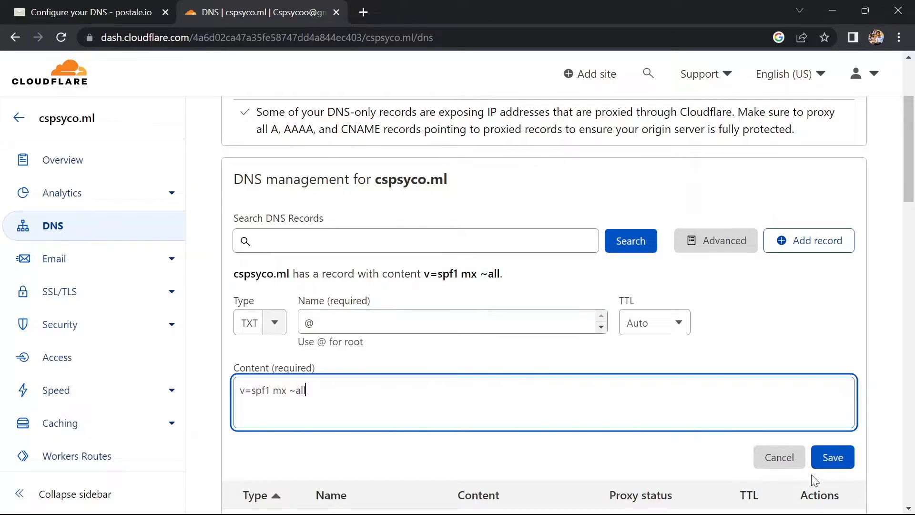
{"action": "left_click", "coordinate": [832, 461]}
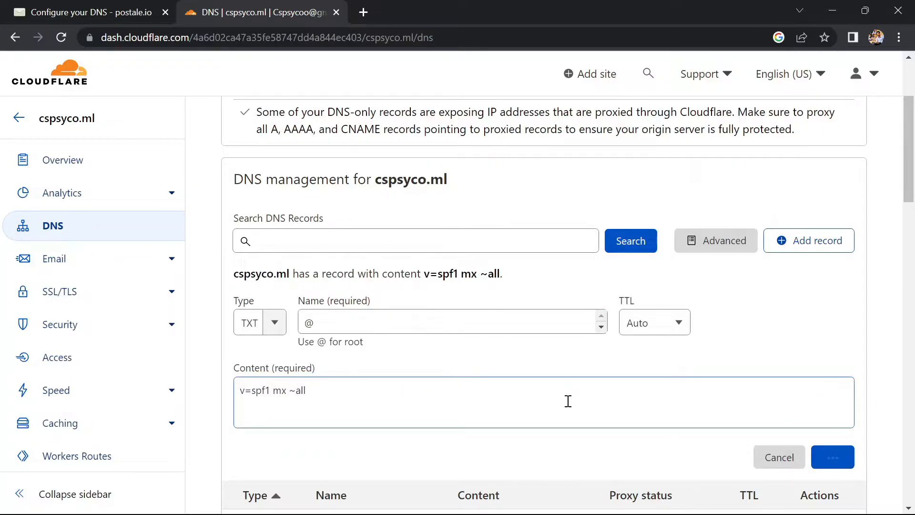
Step: Start a second TXT record in Cloudflare and name it _dmarc, as copied from Postale's instructions
{"action": "left_click", "coordinate": [785, 242]}
{"action": "left_click", "coordinate": [134, 7]}
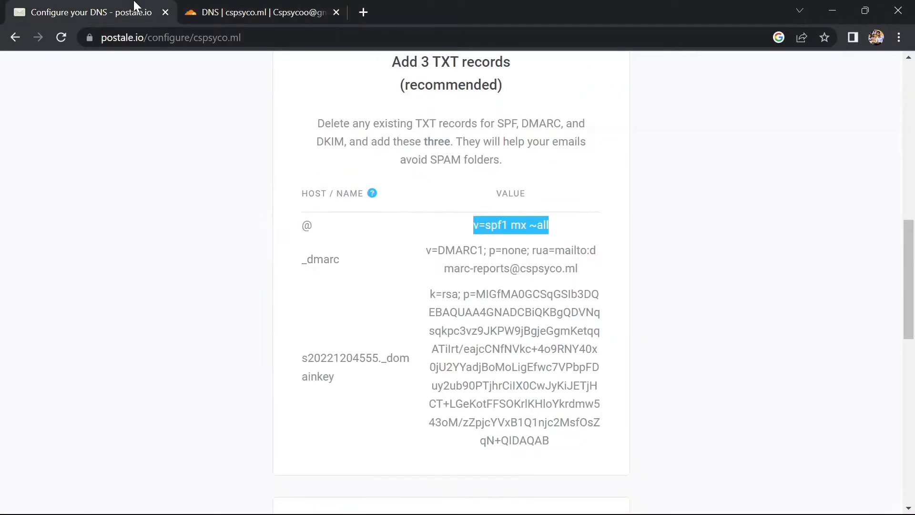
{"action": "left_click_drag", "start_coordinate": [342, 262], "coordinate": [303, 261]}
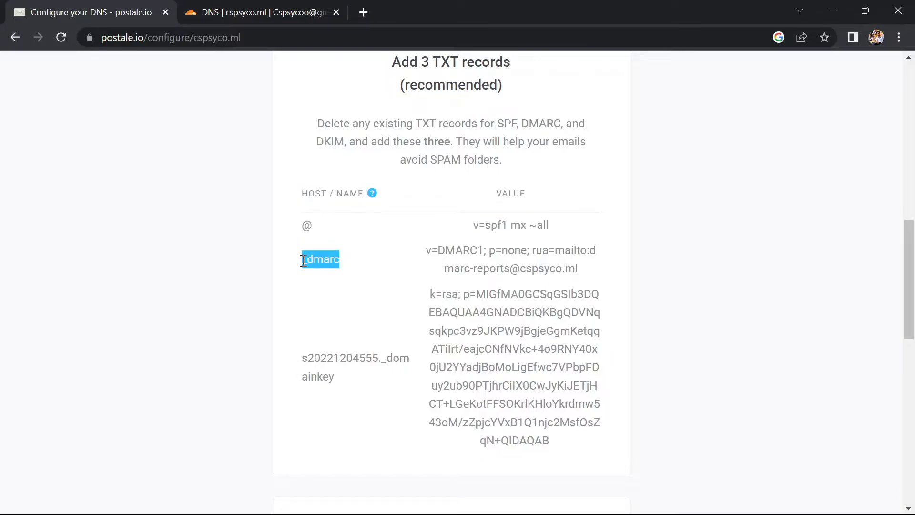
{"action": "left_click", "coordinate": [251, 10]}
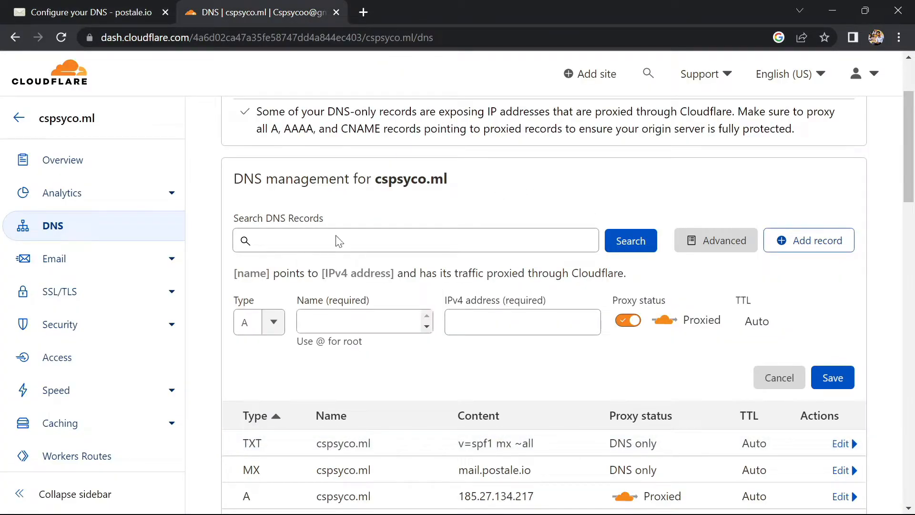
{"action": "left_click", "coordinate": [273, 324]}
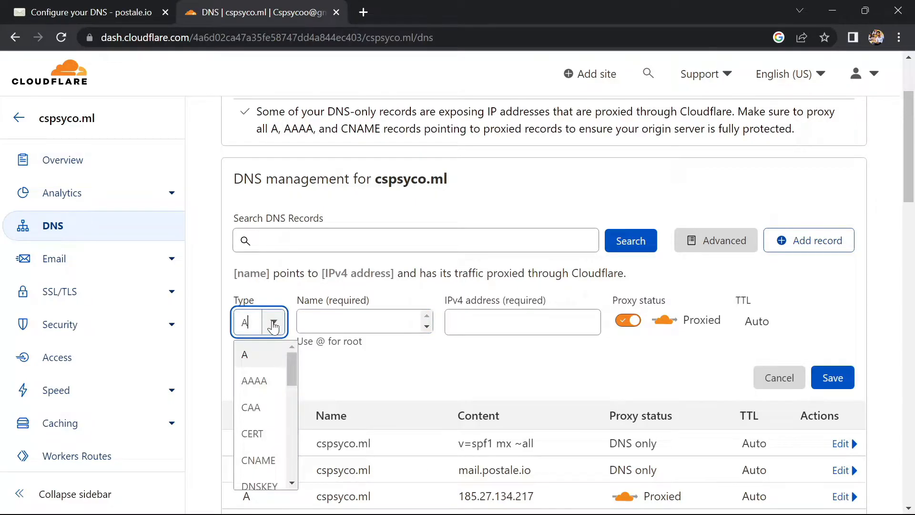
{"action": "scroll", "coordinate": [271, 325], "scroll_direction": "down", "scroll_amount": 1}
{"action": "scroll", "coordinate": [264, 399], "scroll_direction": "down", "scroll_amount": 5}
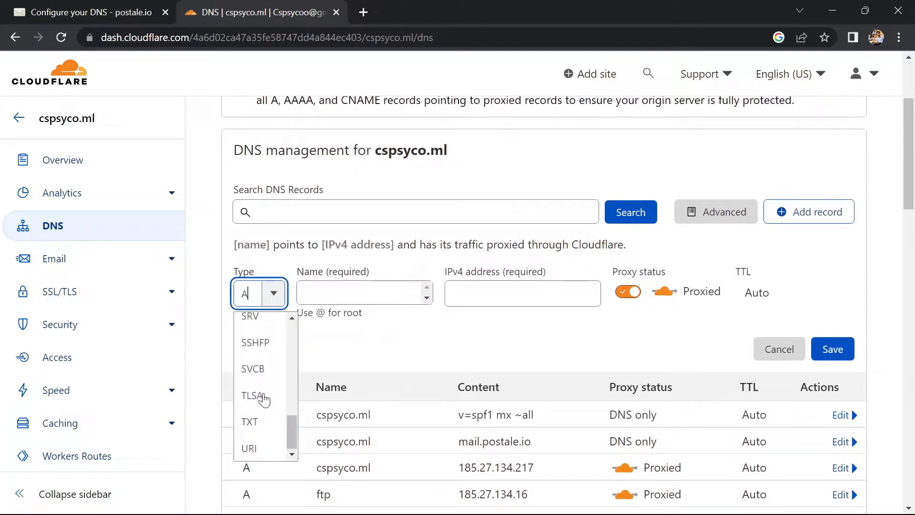
{"action": "left_click", "coordinate": [255, 431]}
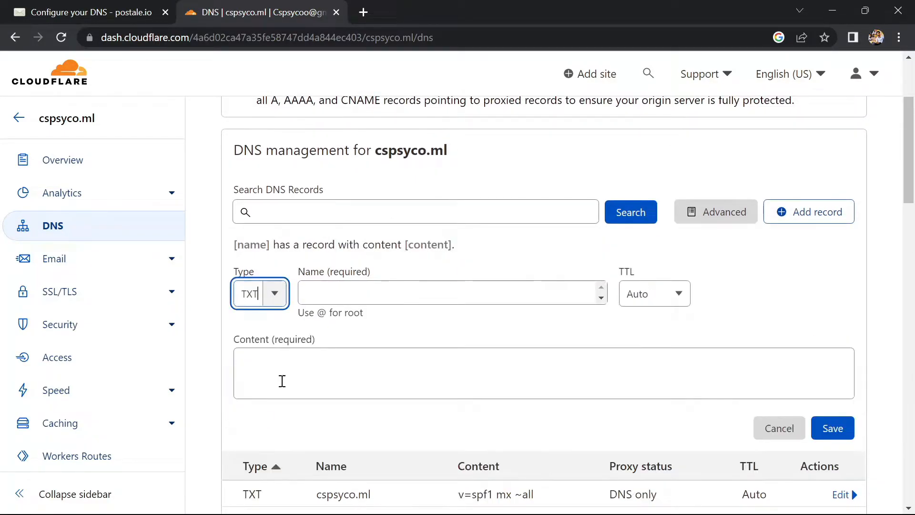
{"action": "left_click", "coordinate": [337, 293]}
{"action": "type", "text": "_dmarc"}
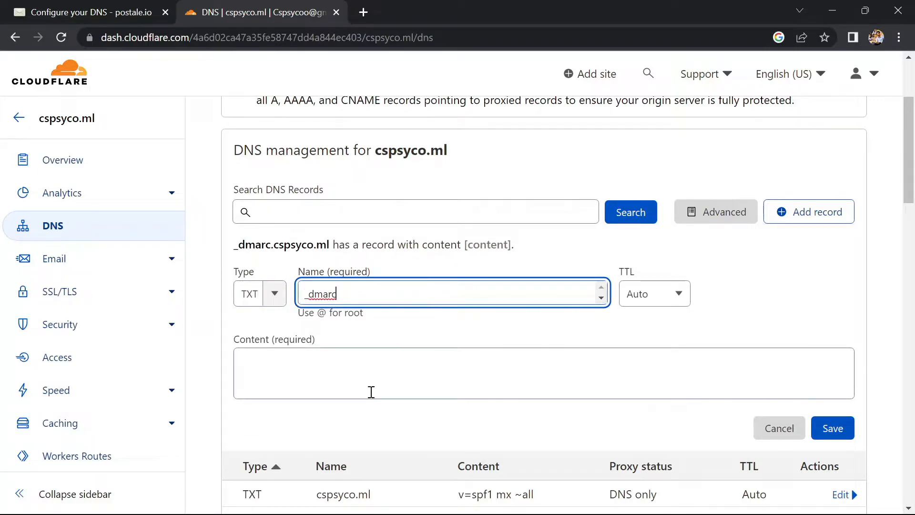
Step: Copy the complete v=DMARC1 value from Postale's instructions as the _dmarc record's content in Cloudflare and save the record
{"action": "left_click", "coordinate": [65, 6]}
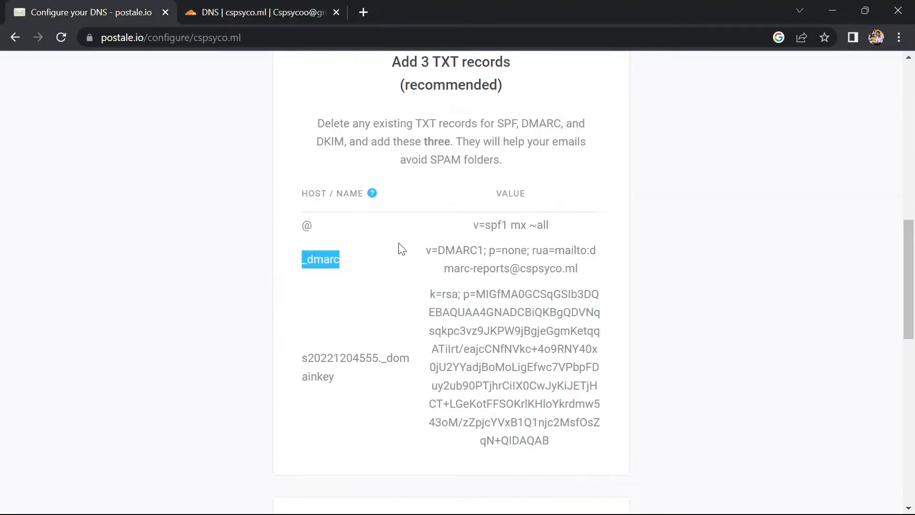
{"action": "left_click_drag", "start_coordinate": [426, 256], "coordinate": [576, 270]}
{"action": "key", "text": "ctrl+c"}
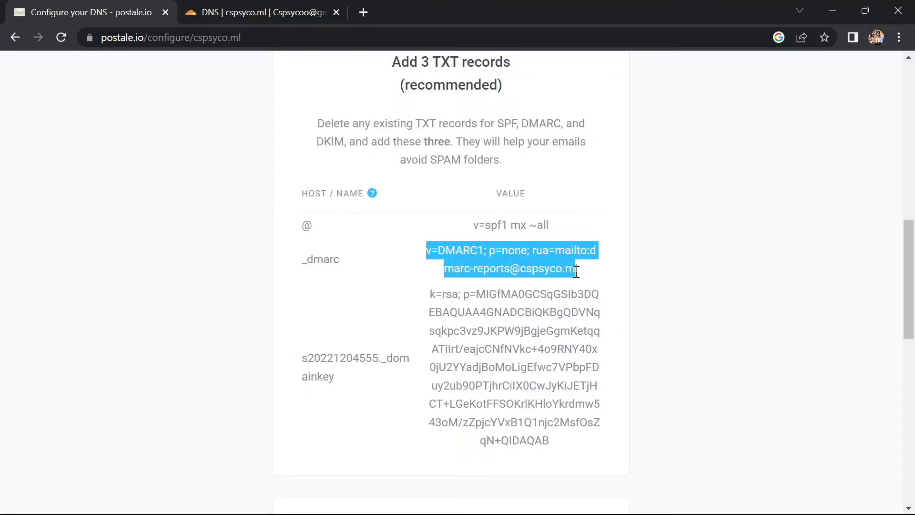
{"action": "left_click", "coordinate": [205, 10]}
{"action": "left_click", "coordinate": [292, 359]}
{"action": "key", "text": "ctrl+v"}
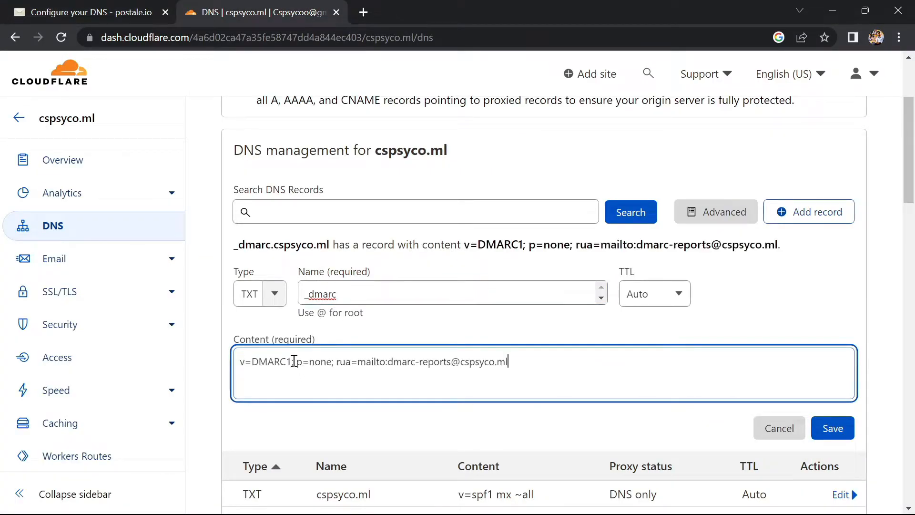
{"action": "left_click", "coordinate": [834, 438]}
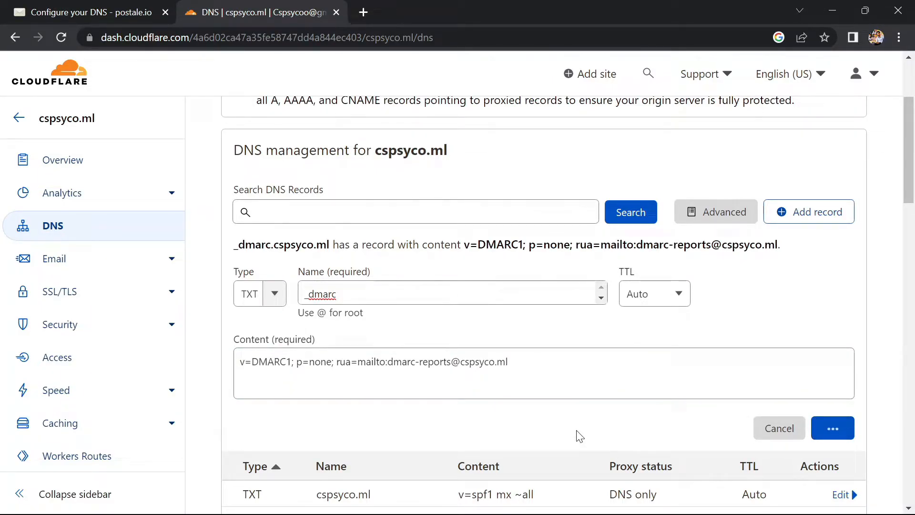
Step: Copy the host s20221204555._domainkey from Postale's instructions and use it as the name of a third TXT record in Cloudflare
{"action": "left_click", "coordinate": [128, 5]}
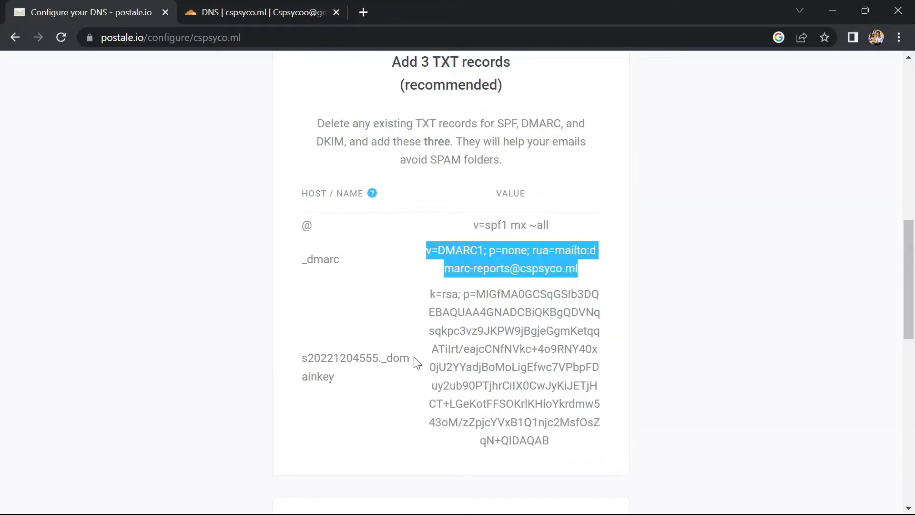
{"action": "left_click_drag", "start_coordinate": [306, 358], "coordinate": [357, 383]}
{"action": "key", "text": "ctrl+c"}
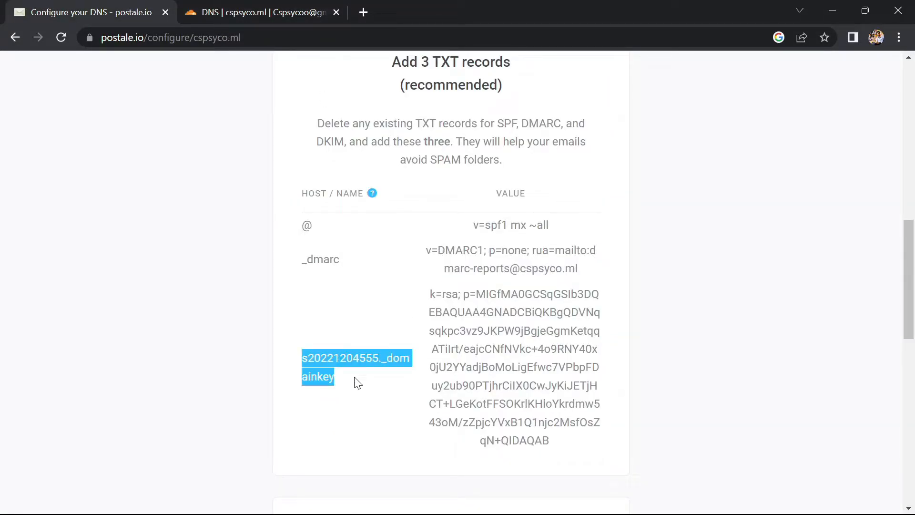
{"action": "left_click", "coordinate": [213, 13]}
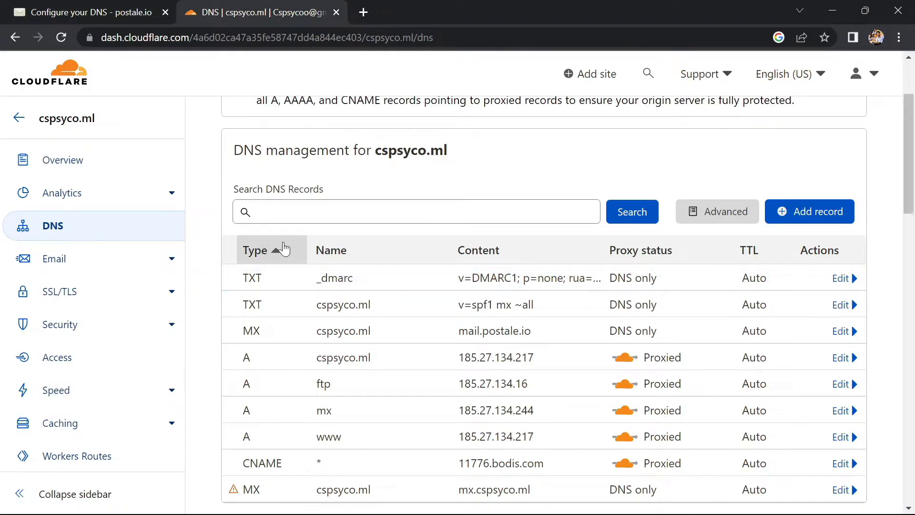
{"action": "scroll", "coordinate": [276, 238], "scroll_direction": "up", "scroll_amount": 1}
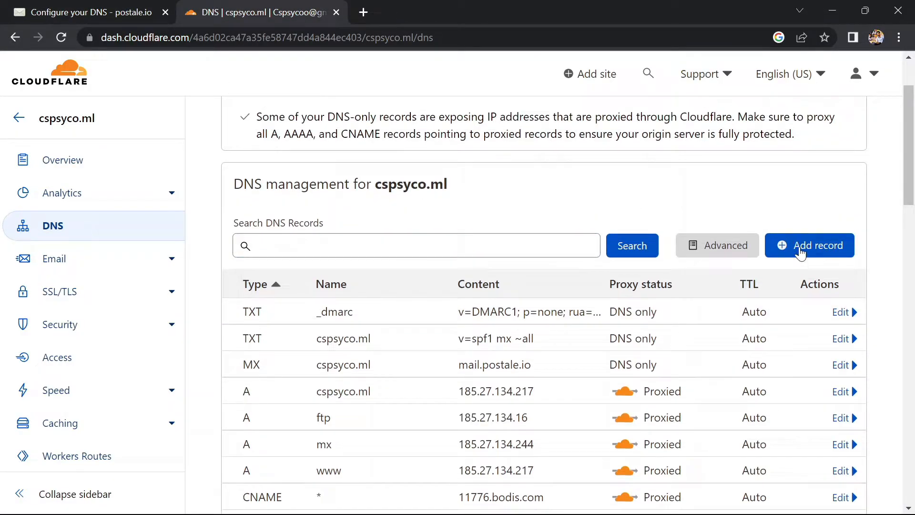
{"action": "left_click", "coordinate": [800, 254]}
{"action": "left_click", "coordinate": [281, 326]}
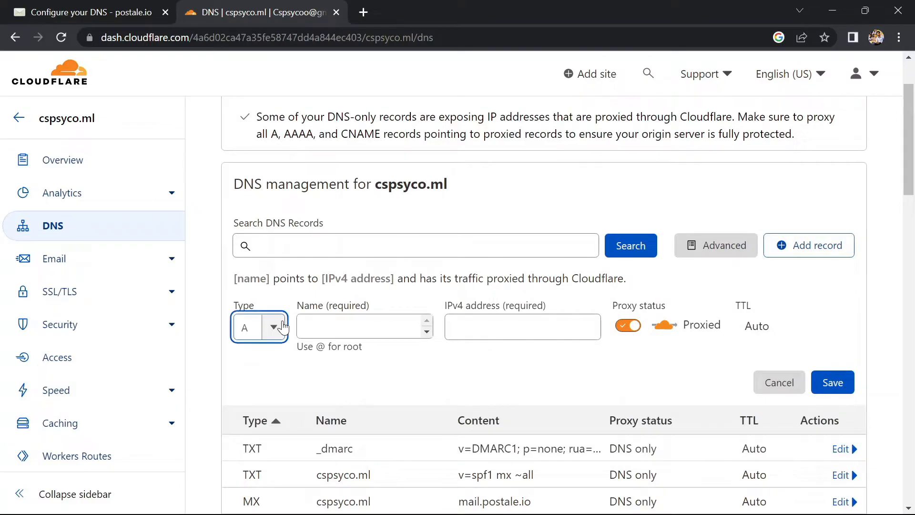
{"action": "scroll", "coordinate": [248, 419], "scroll_direction": "down", "scroll_amount": 5}
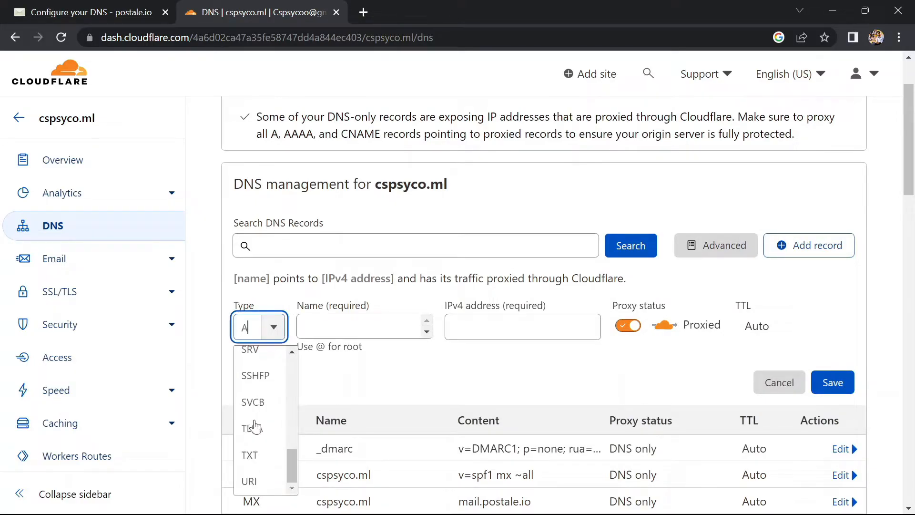
{"action": "left_click", "coordinate": [252, 455]}
{"action": "left_click", "coordinate": [368, 326]}
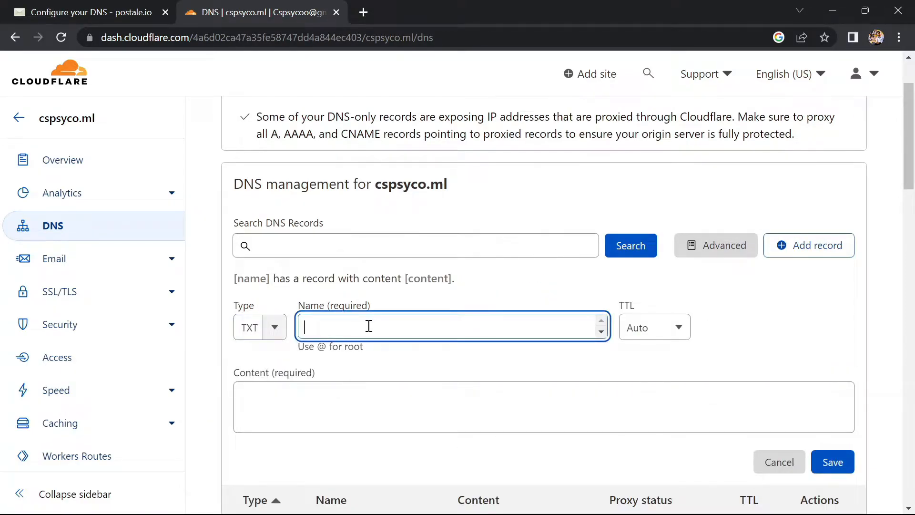
{"action": "key", "text": "ctrl+v"}
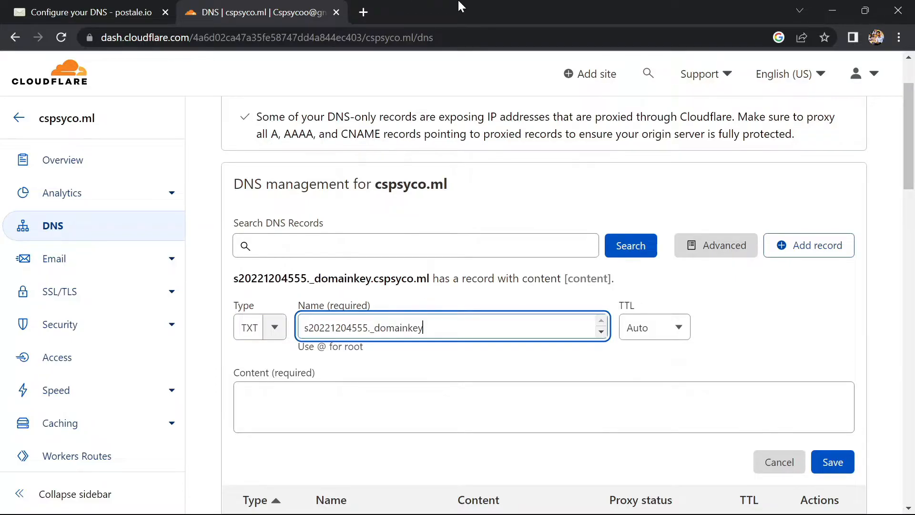
Step: Copy the complete k=rsa DKIM value from Postale's instructions as the _domainkey TXT record's content in Cloudflare and save the record
{"action": "left_click", "coordinate": [101, 6]}
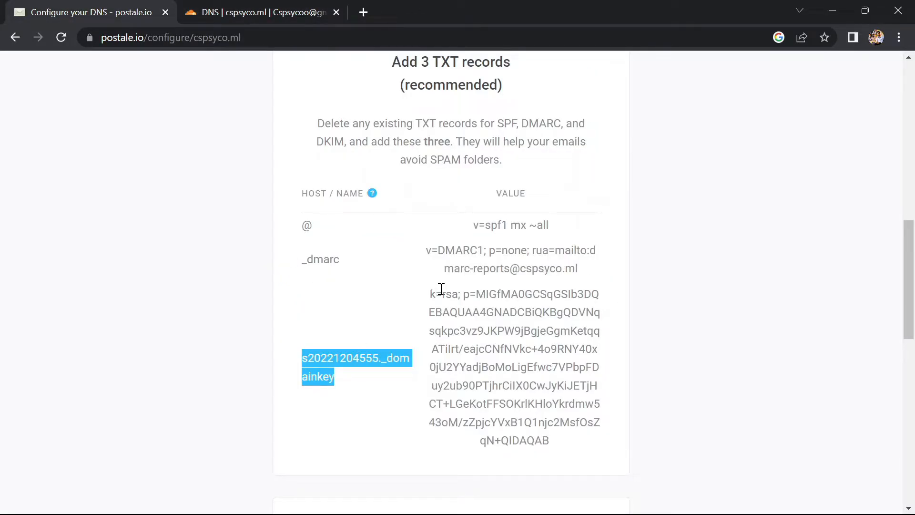
{"action": "left_click_drag", "start_coordinate": [432, 290], "coordinate": [591, 452]}
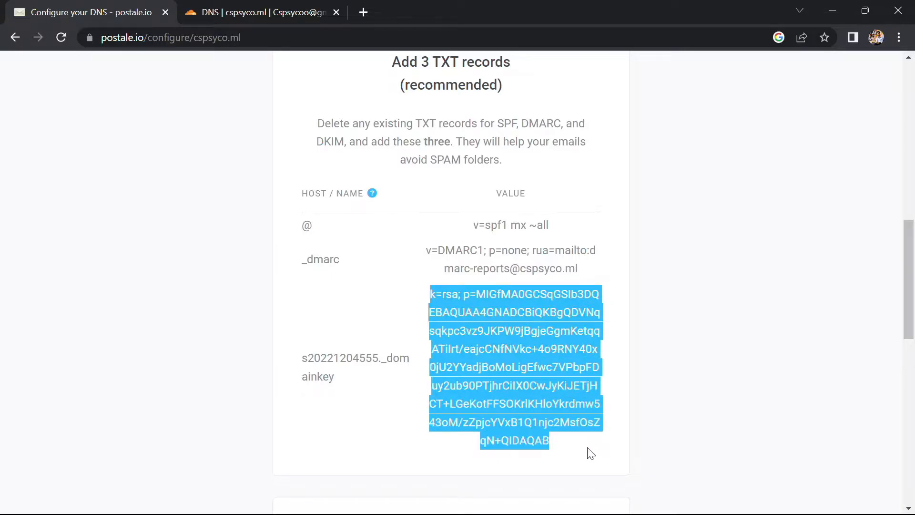
{"action": "left_click", "coordinate": [264, 7]}
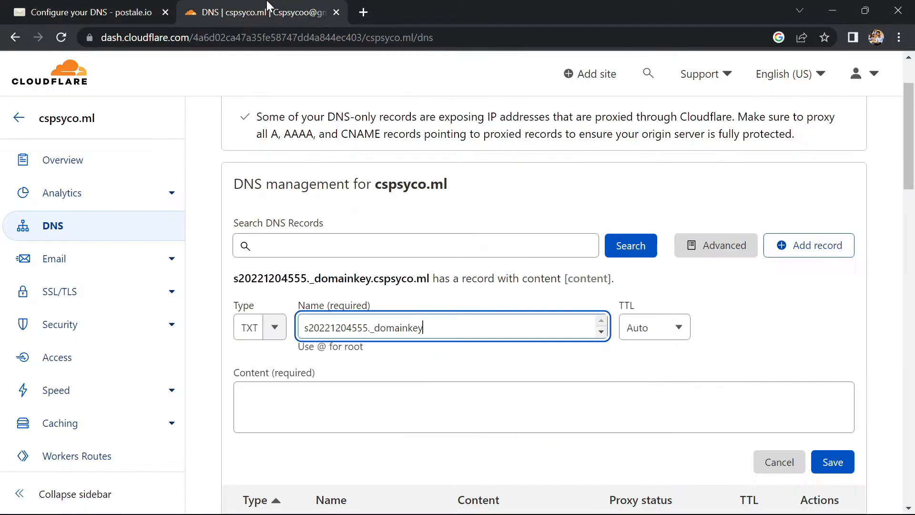
{"action": "left_click", "coordinate": [286, 408]}
{"action": "type", "text": "k=rsa; p=MIGfMA0GCSqGSIb3DQEBAQUAA4GNADCBiQKBgQDVNqsqkpc3vz9JKPW9jBgjeGgmKetqqATiIrt/eajcCNfNVkc+4o9RNY40x0jU2YYadjBoMoLigEfwc7VPbpFDuy2ub90PTjhrCiIX0CwJyKiJETjHCT+LGeKotFFSOKrlKHloYkrdmw543oM/zZpjcYVxB1Q1njc2MsfOsZqN+QIDAQAB"}
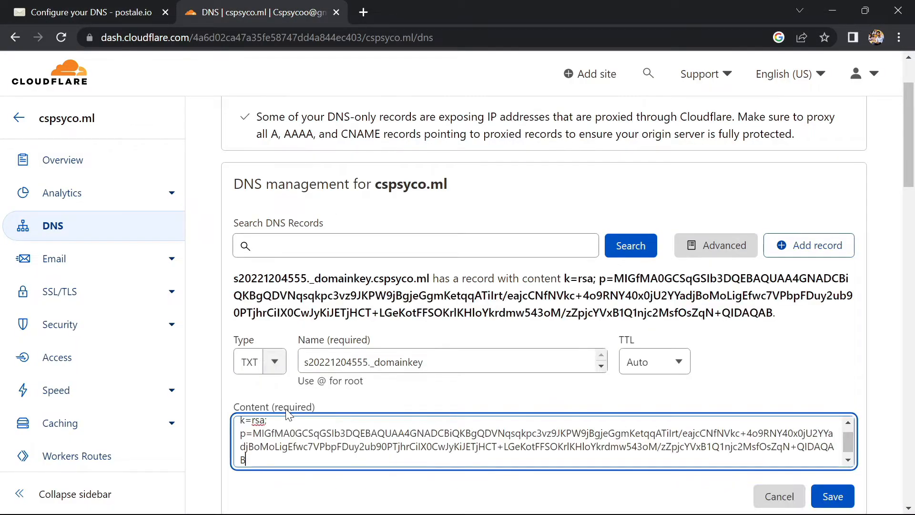
{"action": "scroll", "coordinate": [438, 419], "scroll_direction": "down", "scroll_amount": 1}
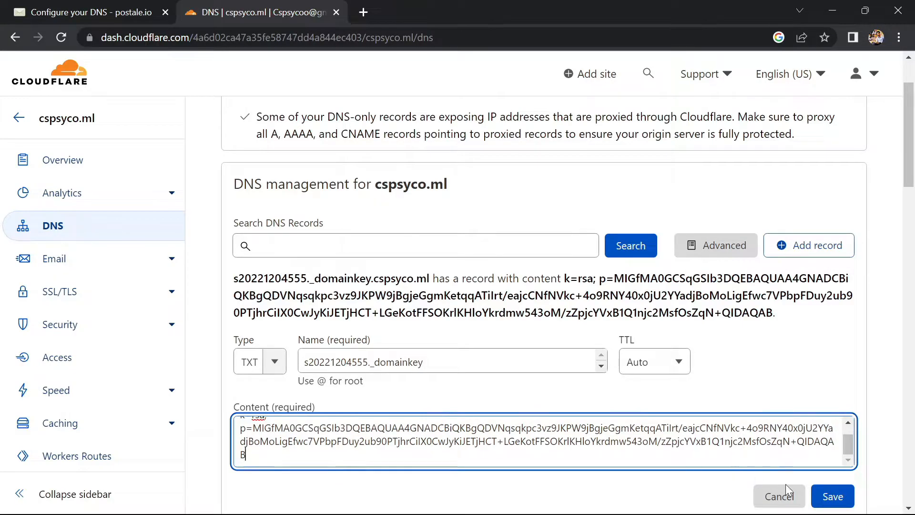
{"action": "left_click", "coordinate": [843, 496]}
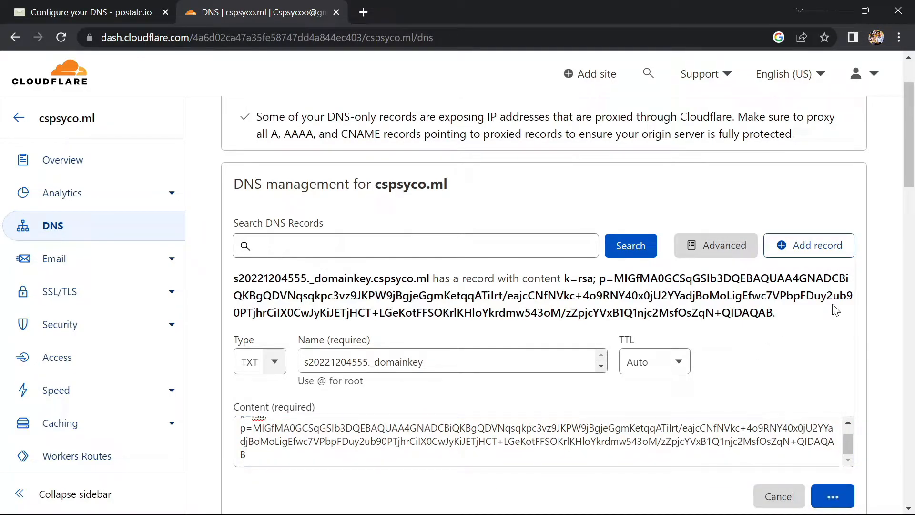
{"action": "scroll", "coordinate": [836, 310], "scroll_direction": "down", "scroll_amount": 3}
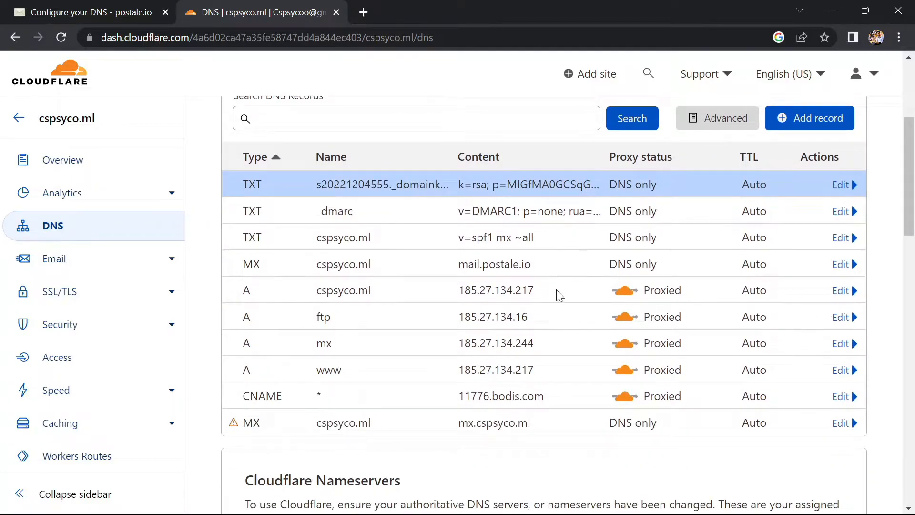
Step: Copy the host autoconfig from Postale's optional CNAME instructions and start a new CNAME record in Cloudflare
{"action": "left_click", "coordinate": [100, 9]}
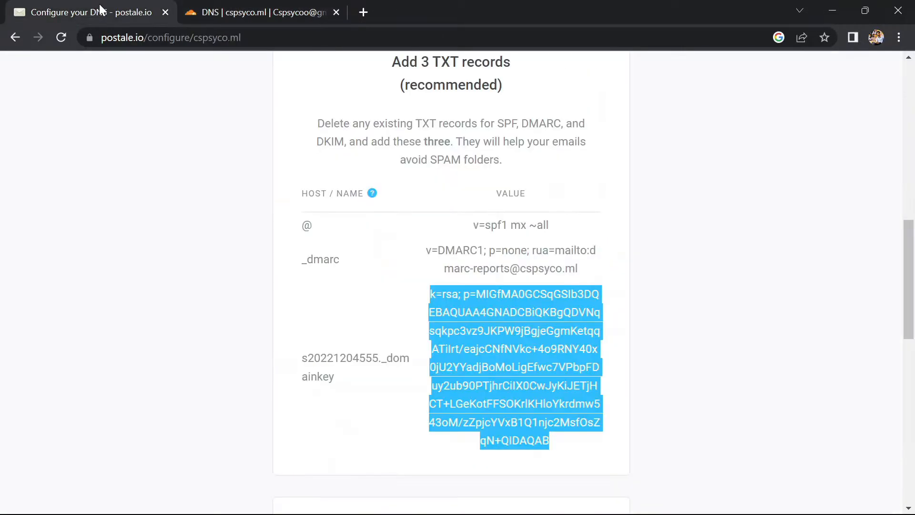
{"action": "scroll", "coordinate": [408, 290], "scroll_direction": "down", "scroll_amount": 7}
{"action": "scroll", "coordinate": [409, 288], "scroll_direction": "down", "scroll_amount": 1}
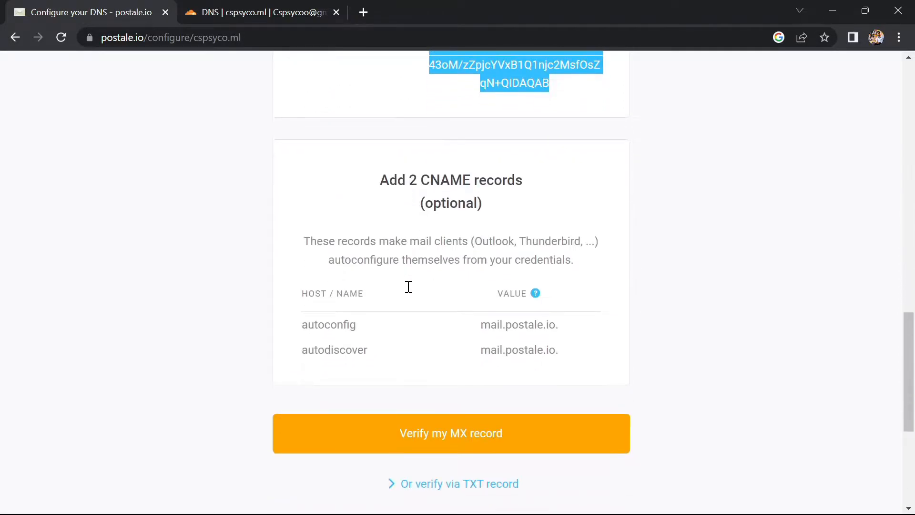
{"action": "left_click_drag", "start_coordinate": [359, 319], "coordinate": [305, 321]}
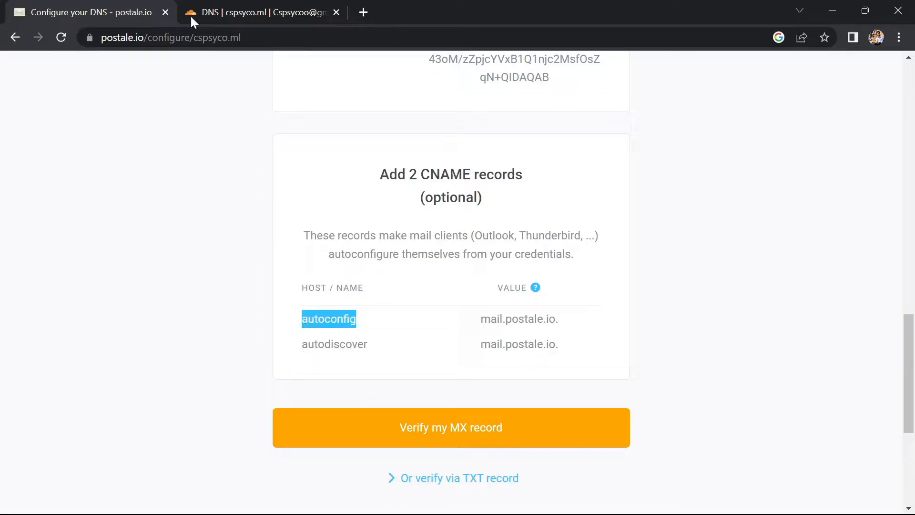
{"action": "left_click", "coordinate": [206, 10]}
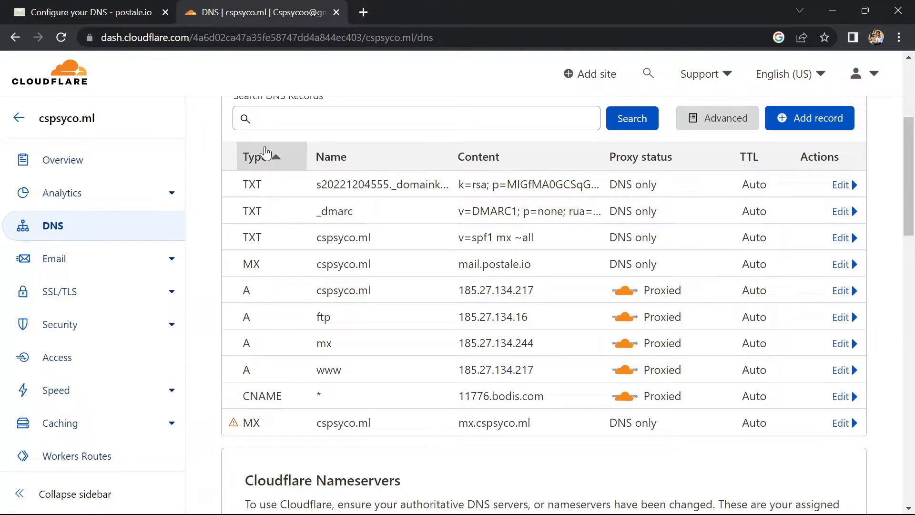
{"action": "scroll", "coordinate": [262, 153], "scroll_direction": "up", "scroll_amount": 1}
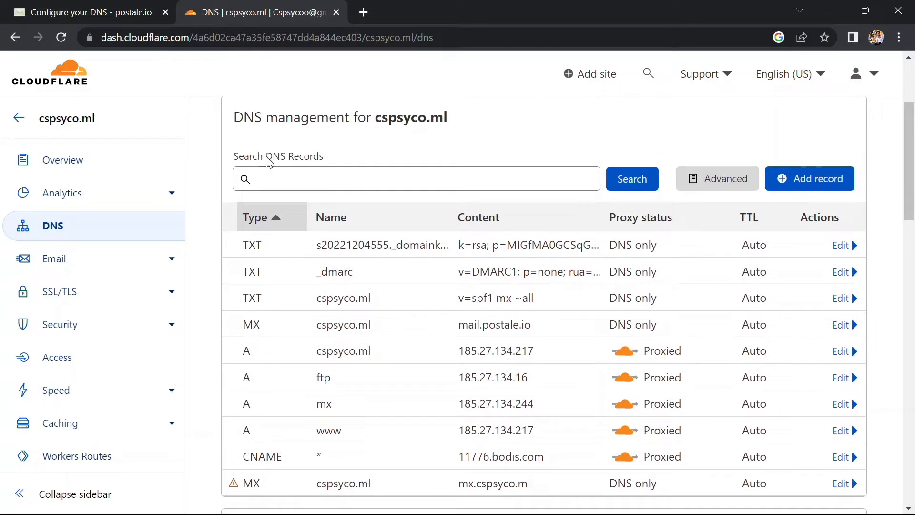
{"action": "left_click", "coordinate": [793, 176]}
{"action": "left_click", "coordinate": [265, 258]}
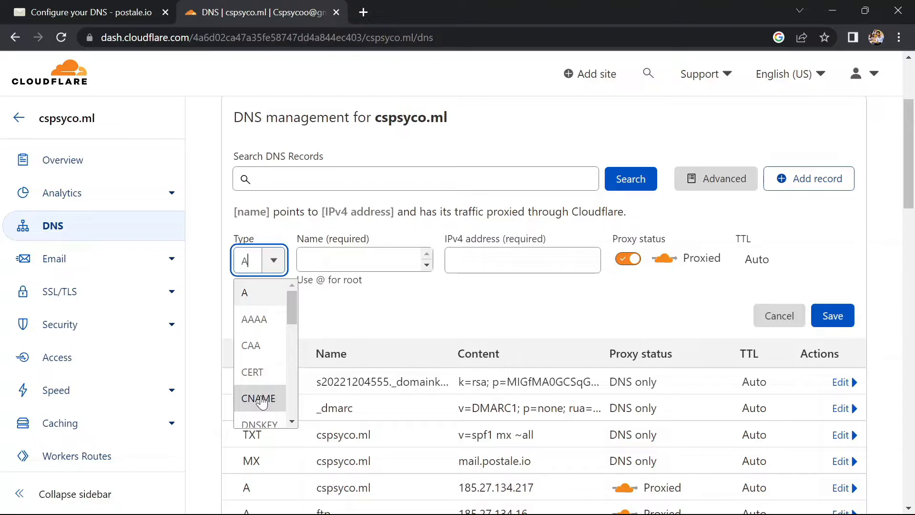
{"action": "left_click", "coordinate": [262, 400]}
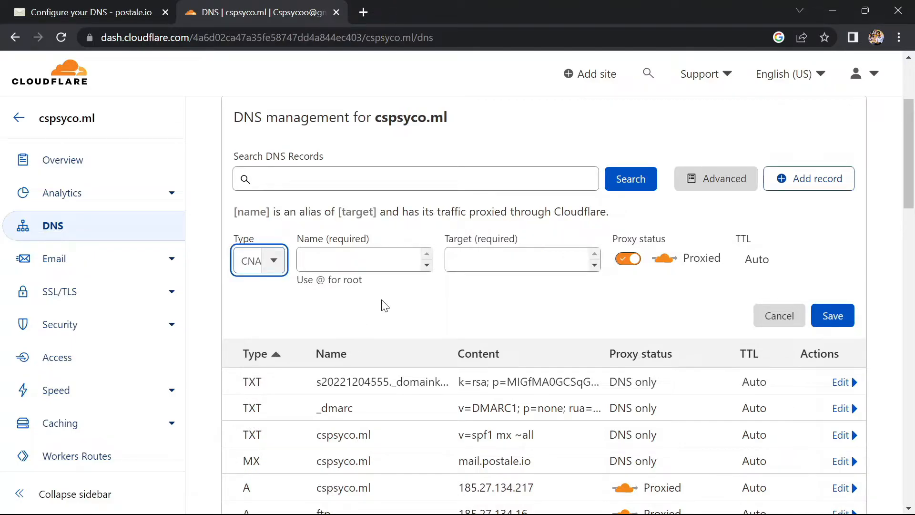
{"action": "left_click", "coordinate": [76, 11]}
{"action": "left_click_drag", "start_coordinate": [554, 325], "coordinate": [480, 321]}
{"action": "key", "text": "ctrl+c"}
{"action": "left_click", "coordinate": [305, 6]}
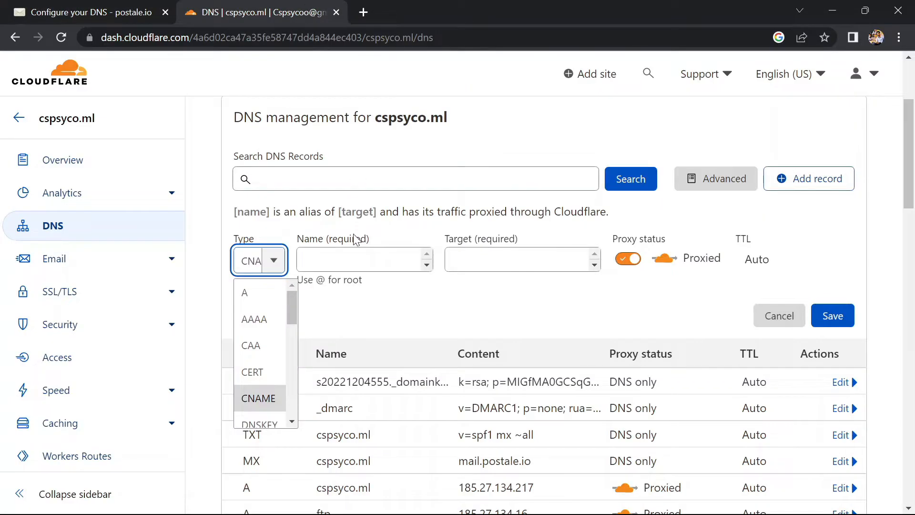
{"action": "left_click", "coordinate": [347, 259]}
{"action": "key", "text": "ctrl+v"}
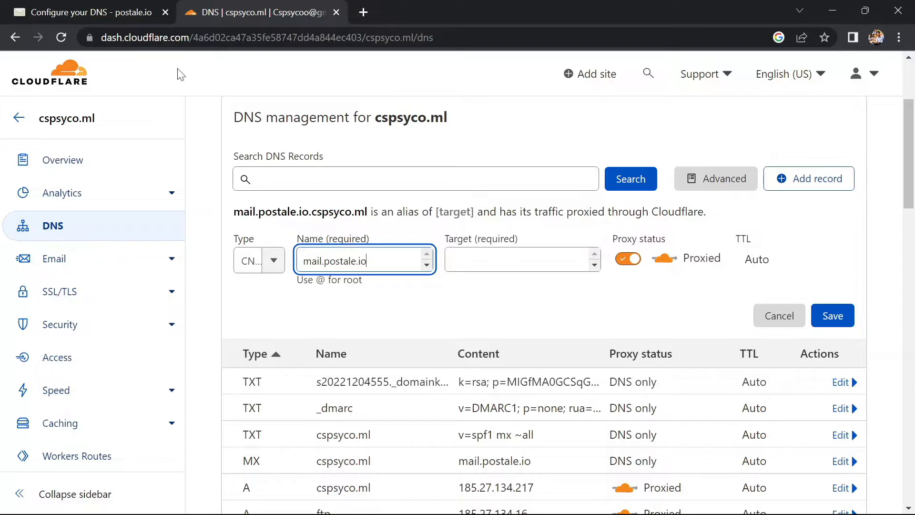
Step: Copy the host autoconfig from Postale's instructions and make it the name of the new CNAME record in Cloudflare
{"action": "left_click", "coordinate": [123, 14]}
{"action": "left_click_drag", "start_coordinate": [373, 324], "coordinate": [296, 323]}
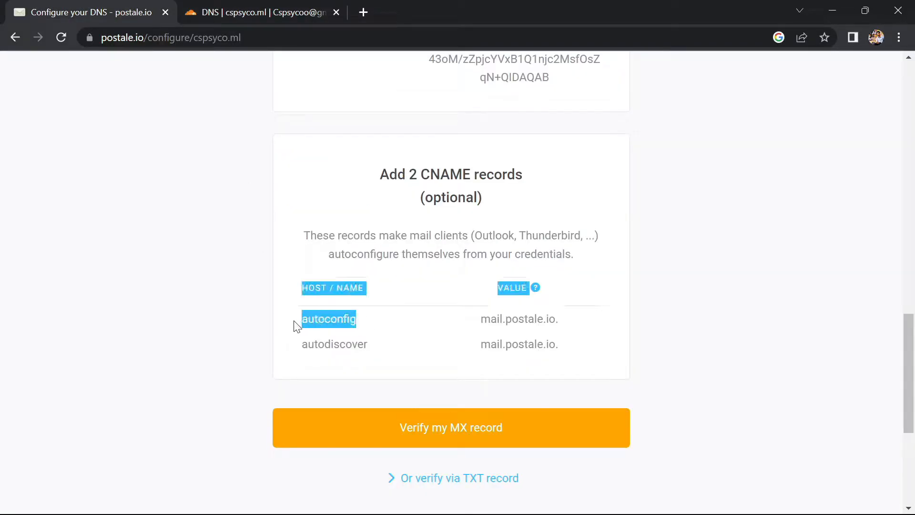
{"action": "left_click_drag", "start_coordinate": [375, 325], "coordinate": [304, 322]}
{"action": "key", "text": "ctrl+c"}
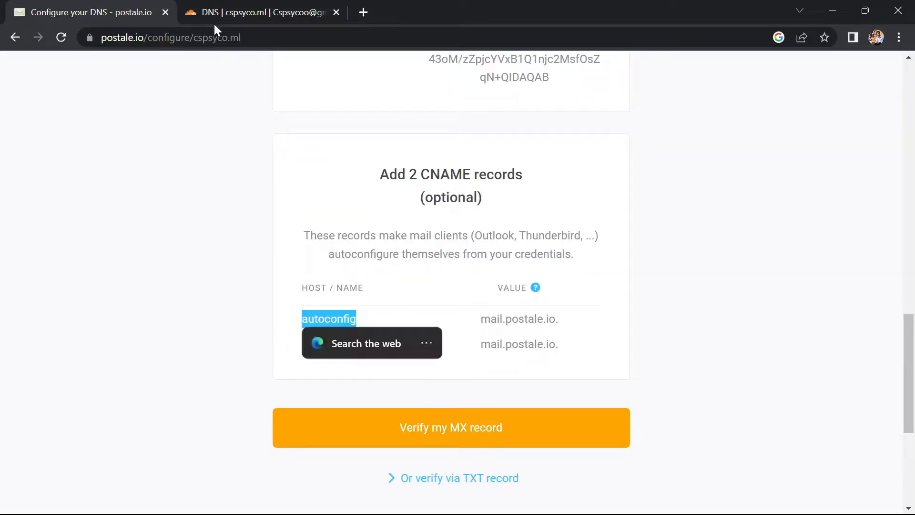
{"action": "left_click", "coordinate": [213, 14]}
{"action": "key", "text": "ctrl+a"}
{"action": "key", "text": "ctrl+v"}
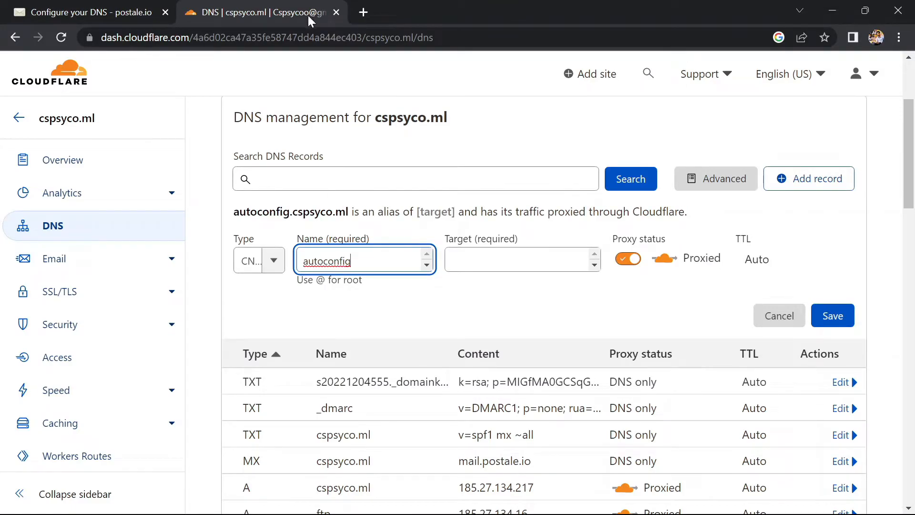
Step: Copy mail.postale.io. from Postale's autoconfig row as the CNAME record's target in Cloudflare and save the record
{"action": "left_click", "coordinate": [84, 14]}
{"action": "left_click_drag", "start_coordinate": [563, 320], "coordinate": [481, 321]}
{"action": "key", "text": "ctrl+c"}
{"action": "left_click", "coordinate": [295, 13]}
{"action": "left_click", "coordinate": [536, 257]}
{"action": "key", "text": "ctrl+v"}
{"action": "left_click", "coordinate": [846, 316]}
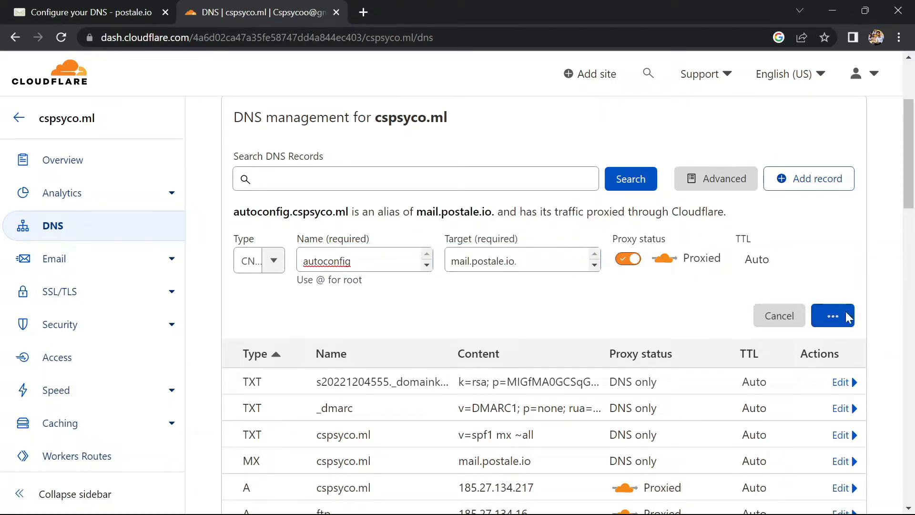
Step: Copy the host autodiscover from Postale's instructions and use it as the name of a second CNAME record in Cloudflare
{"action": "left_click", "coordinate": [81, 13]}
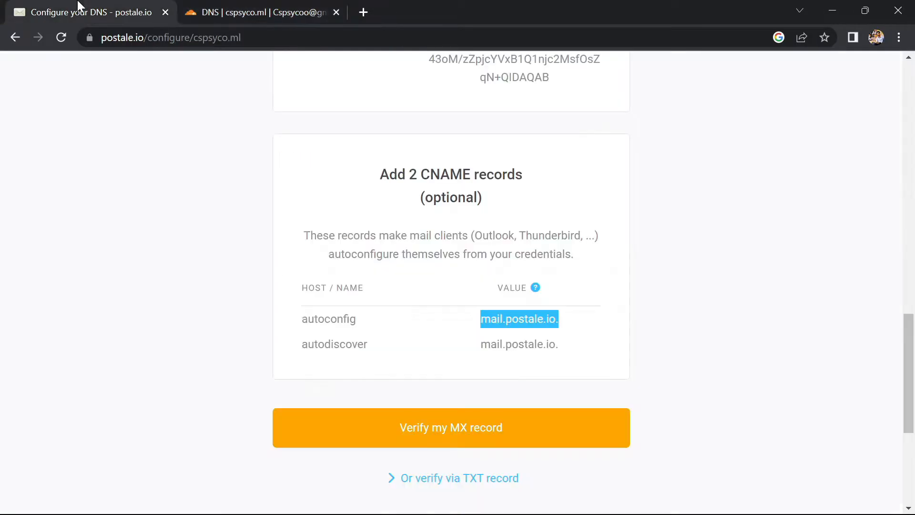
{"action": "left_click_drag", "start_coordinate": [381, 353], "coordinate": [304, 350]}
{"action": "left_click", "coordinate": [229, 11]}
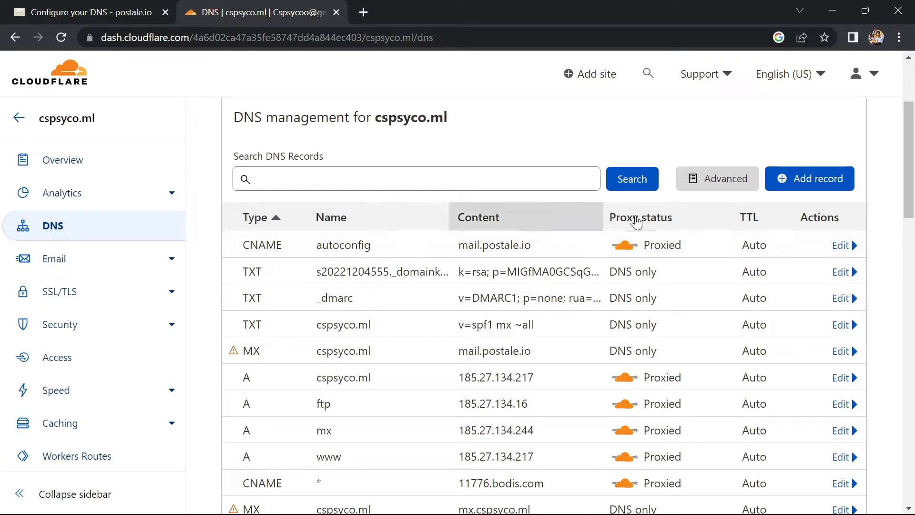
{"action": "left_click", "coordinate": [782, 182]}
{"action": "left_click", "coordinate": [262, 259]}
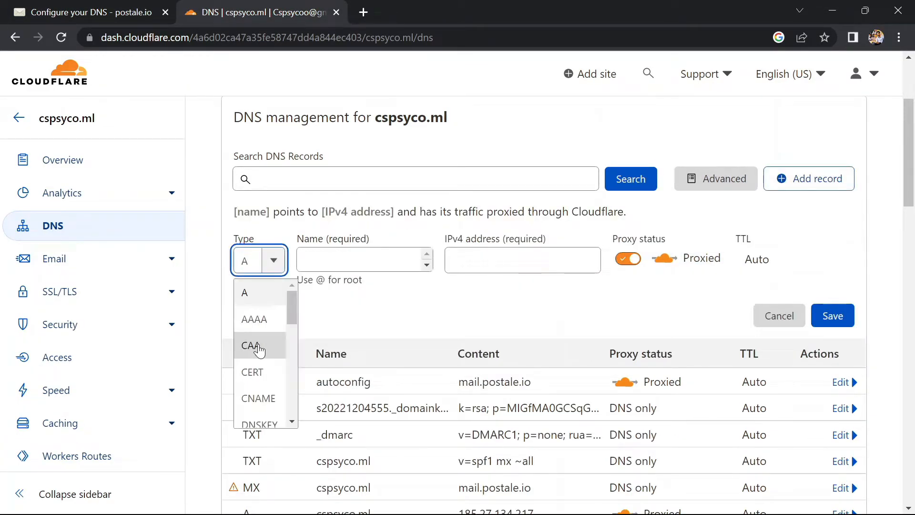
{"action": "left_click", "coordinate": [258, 397]}
{"action": "left_click", "coordinate": [341, 260]}
{"action": "key", "text": "ctrl+v"}
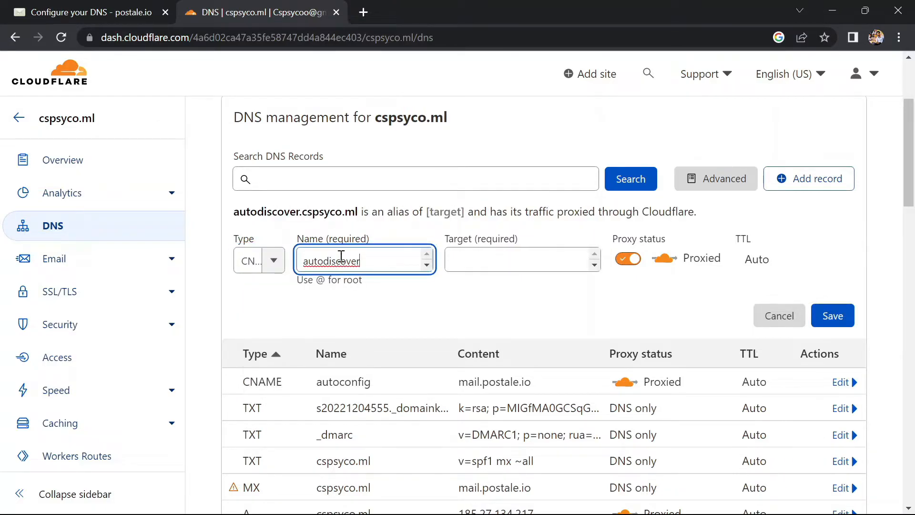
Step: Copy mail.postale.io. from Postale's autodiscover row as the second CNAME record's target in Cloudflare and save the record
{"action": "left_click", "coordinate": [122, 16]}
{"action": "left_click_drag", "start_coordinate": [563, 349], "coordinate": [468, 353]}
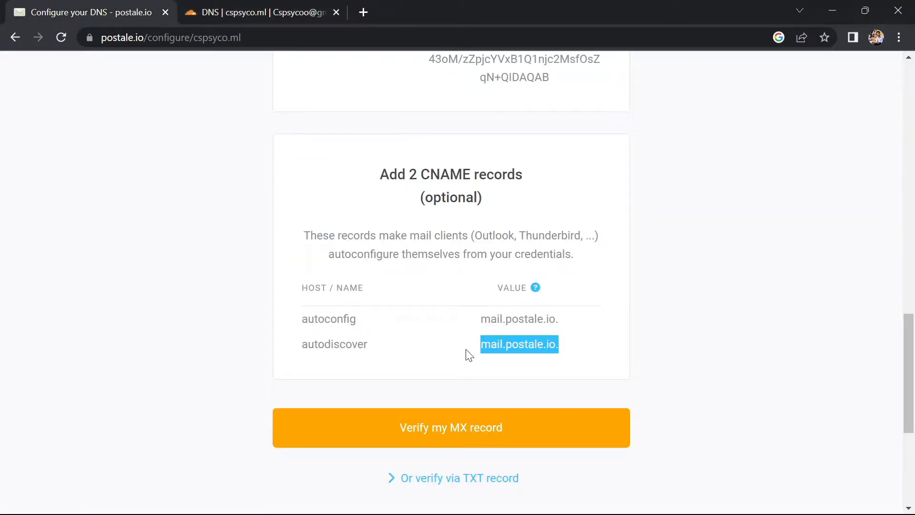
{"action": "mouse_move", "coordinate": [279, 4]}
{"action": "left_mouse_down"}
{"action": "mouse_move", "coordinate": [383, 81]}
{"action": "mouse_move", "coordinate": [267, 12]}
{"action": "left_mouse_up"}
{"action": "left_click", "coordinate": [453, 261]}
{"action": "key", "text": "ctrl+v"}
{"action": "left_click", "coordinate": [832, 316]}
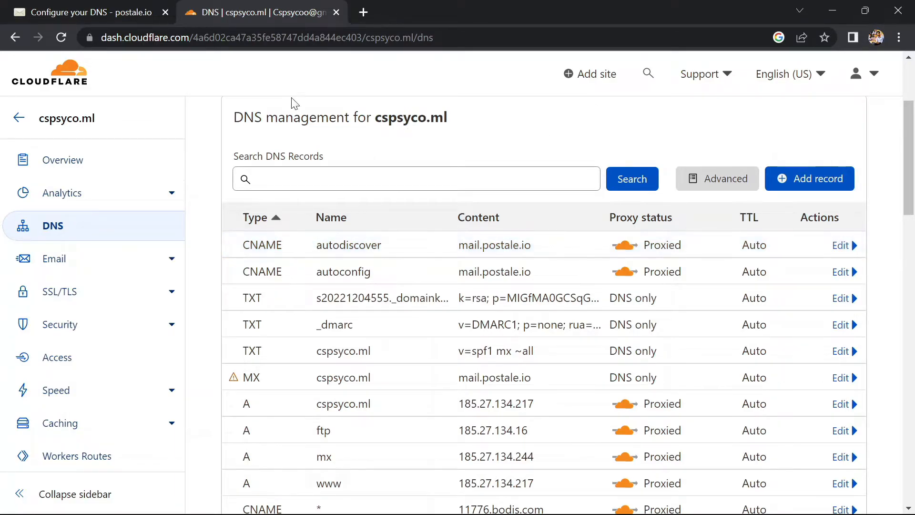
{"action": "scroll", "coordinate": [343, 195], "scroll_direction": "down", "scroll_amount": 2}
{"action": "scroll", "coordinate": [343, 196], "scroll_direction": "up", "scroll_amount": 1}
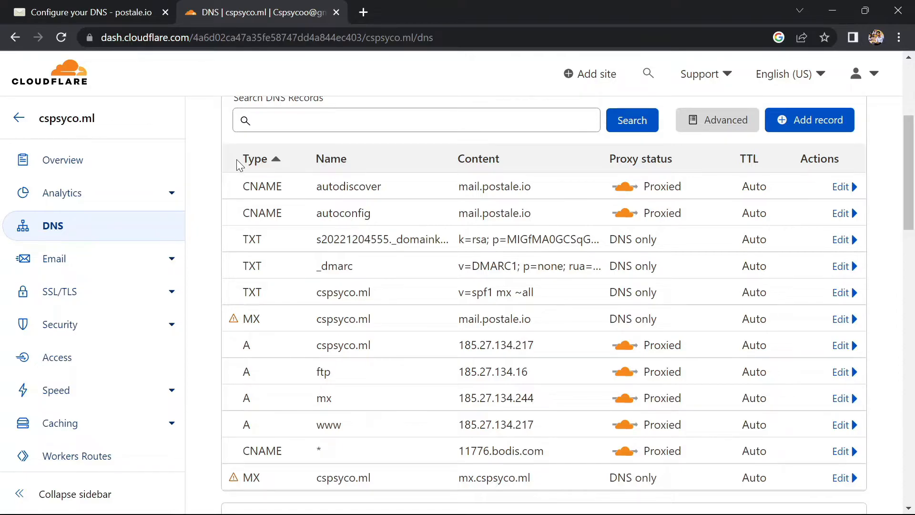
Step: Try to verify the domain's MX record on Postale's configuration page, running the check twice
{"action": "left_click", "coordinate": [95, 12]}
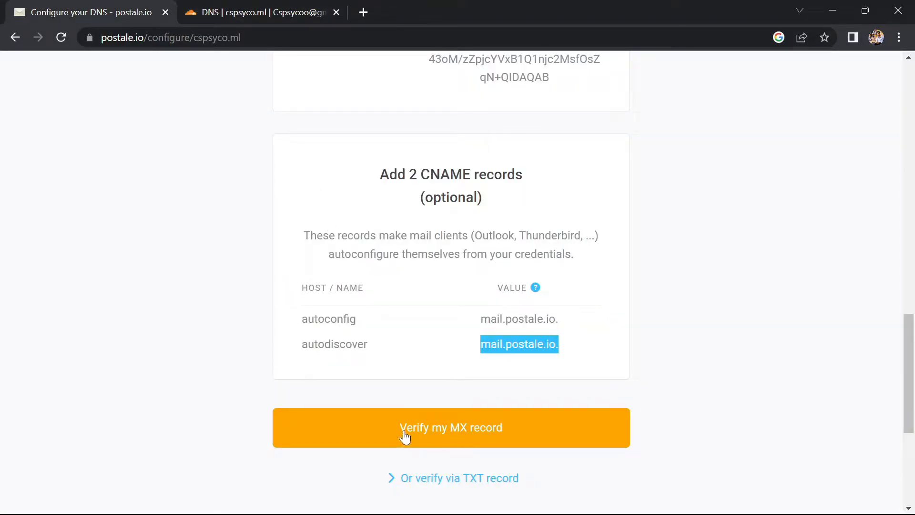
{"action": "left_click", "coordinate": [426, 431]}
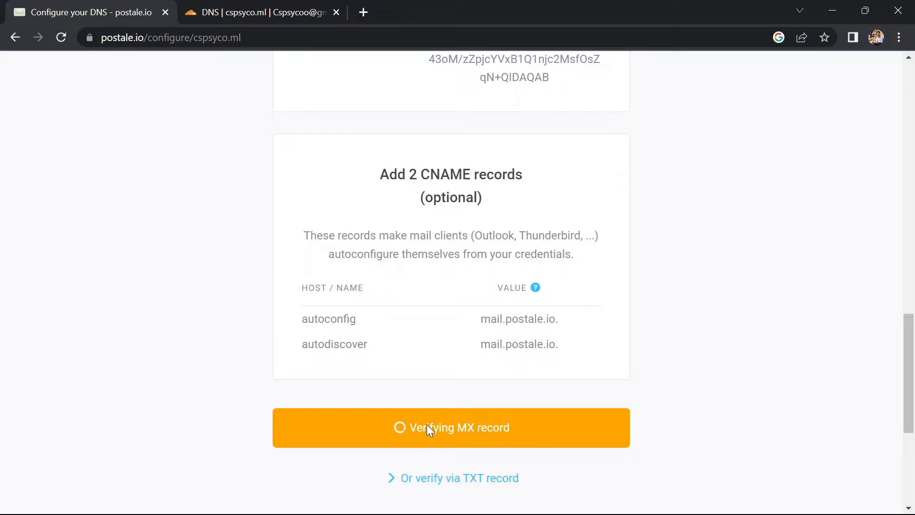
{"action": "scroll", "coordinate": [427, 431], "scroll_direction": "down", "scroll_amount": 2}
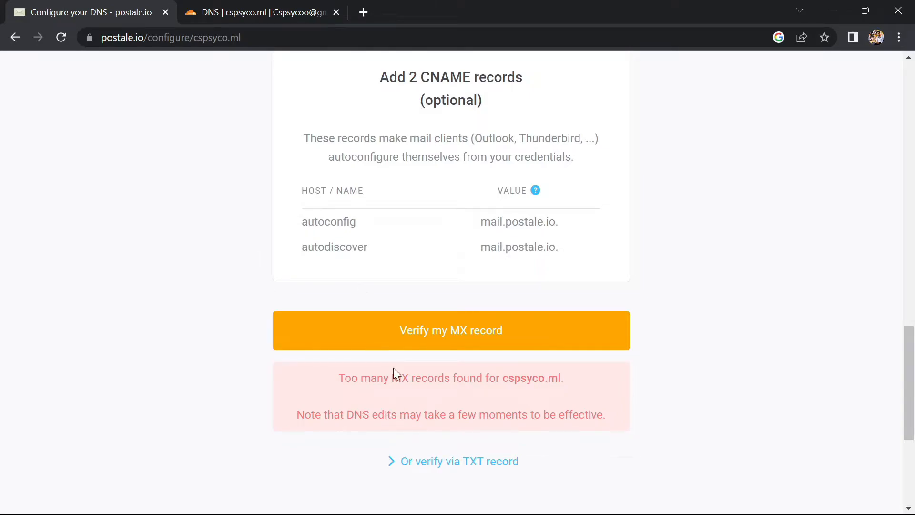
{"action": "left_click", "coordinate": [405, 327]}
Step: Show Postale's alternative domain verification via TXT record with the record it requires
{"action": "left_click", "coordinate": [458, 467]}
{"action": "scroll", "coordinate": [458, 468], "scroll_direction": "down", "scroll_amount": 7}
{"action": "scroll", "coordinate": [459, 466], "scroll_direction": "up", "scroll_amount": 1}
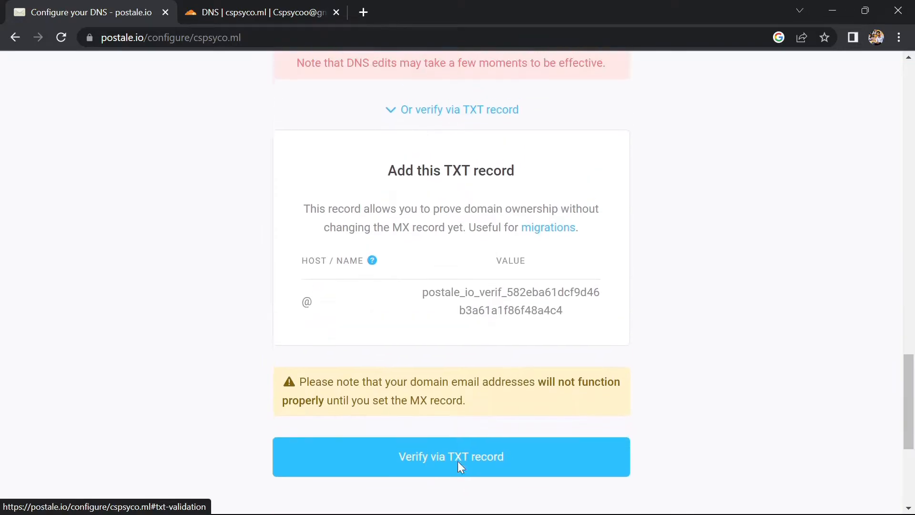
{"action": "scroll", "coordinate": [311, 313], "scroll_direction": "down", "scroll_amount": 1}
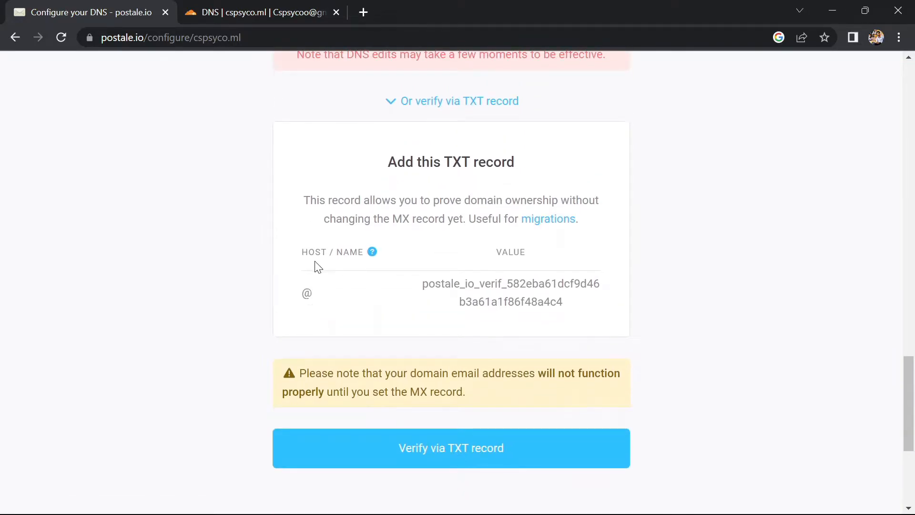
Step: Start a new DNS record for cspsyco.ml in Cloudflare and set its type to TXT
{"action": "mouse_move", "coordinate": [313, 301]}
{"action": "left_mouse_down"}
{"action": "mouse_move", "coordinate": [292, 292]}
{"action": "mouse_move", "coordinate": [302, 293]}
{"action": "left_mouse_up"}
{"action": "left_click", "coordinate": [210, 12]}
{"action": "scroll", "coordinate": [266, 126], "scroll_direction": "up", "scroll_amount": 1}
{"action": "scroll", "coordinate": [266, 131], "scroll_direction": "up", "scroll_amount": 2}
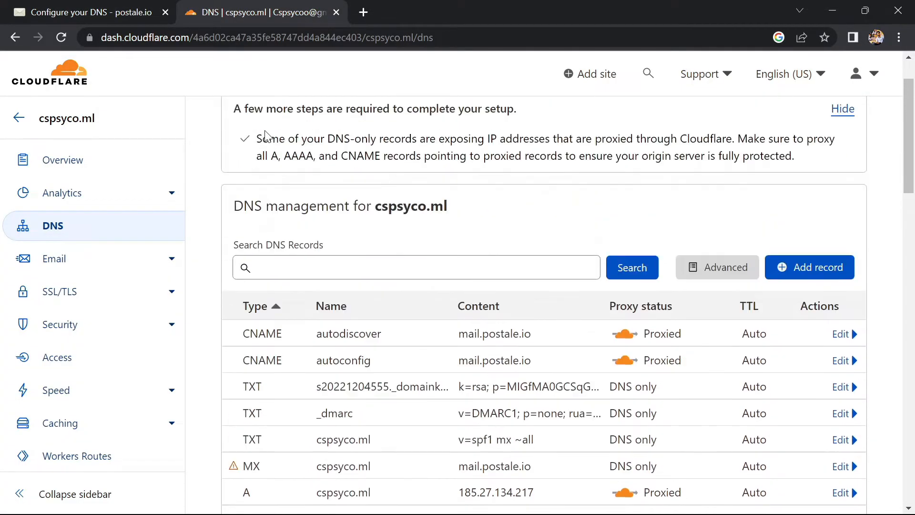
{"action": "left_click", "coordinate": [804, 282]}
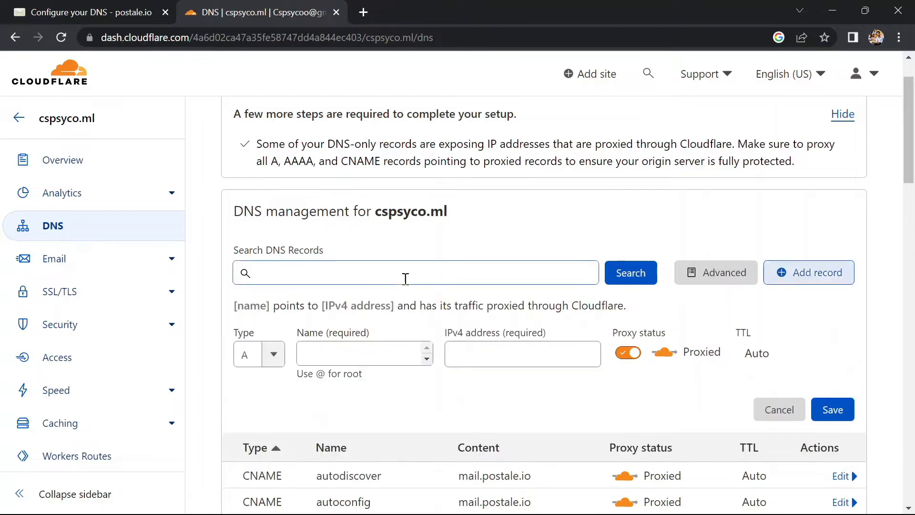
{"action": "left_click", "coordinate": [272, 354]}
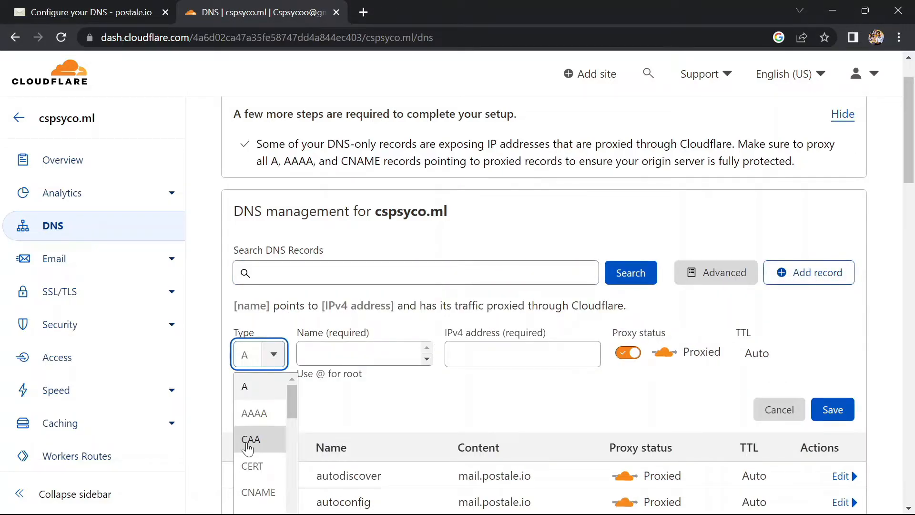
{"action": "scroll", "coordinate": [247, 428], "scroll_direction": "down", "scroll_amount": 8}
{"action": "left_click", "coordinate": [248, 483]}
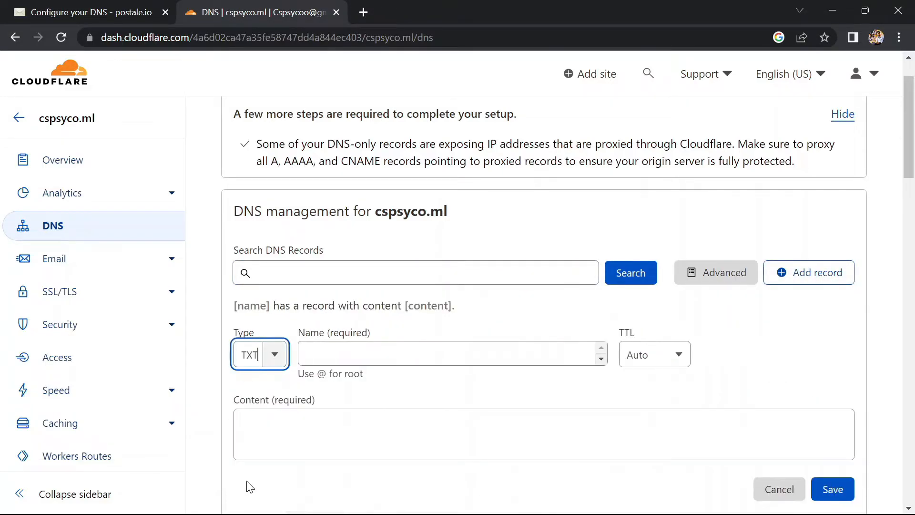
Step: Copy the domain verification value from Postale's TXT instructions and paste it as the new Cloudflare TXT record's content
{"action": "left_click", "coordinate": [68, 16]}
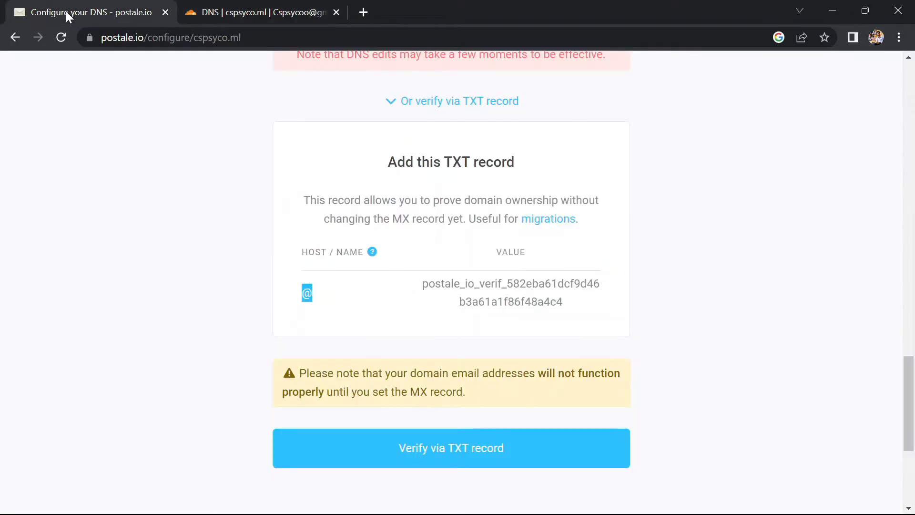
{"action": "left_click_drag", "start_coordinate": [422, 287], "coordinate": [619, 318]}
{"action": "key", "text": "ctrl+c"}
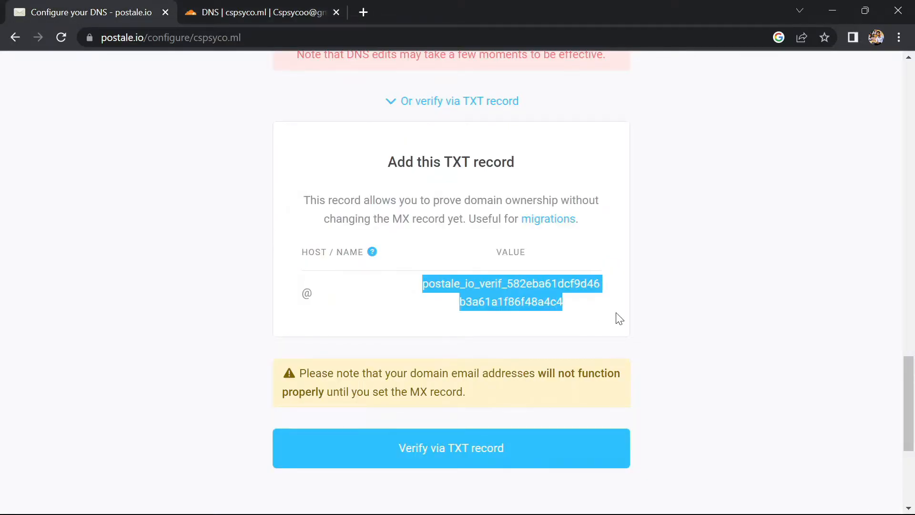
{"action": "left_click", "coordinate": [237, 3]}
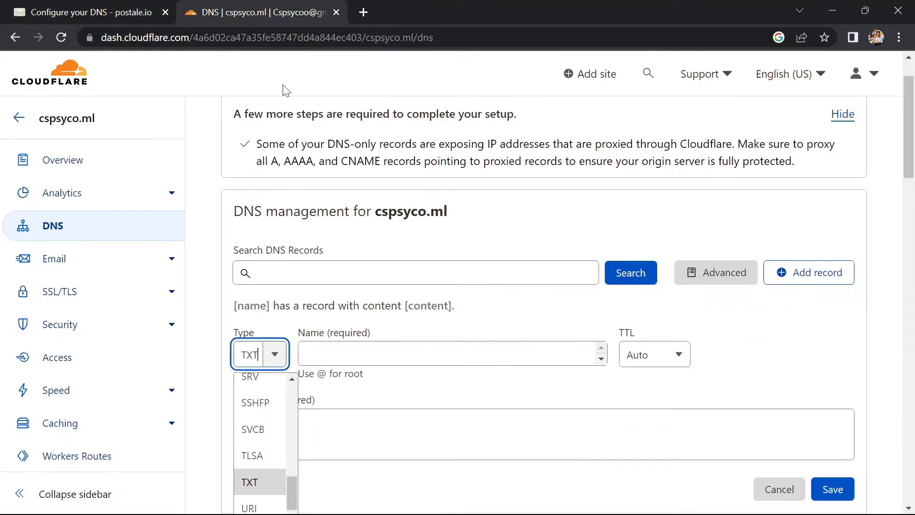
{"action": "left_click", "coordinate": [381, 351]}
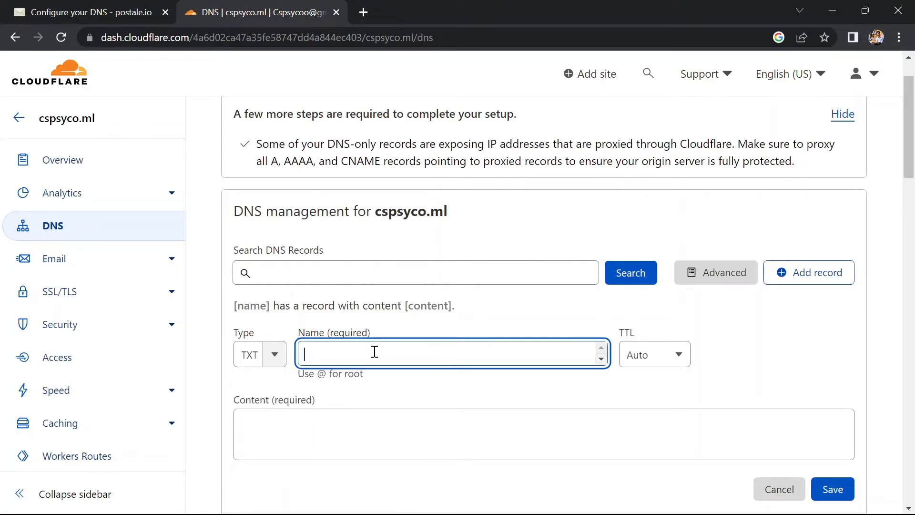
{"action": "left_click", "coordinate": [374, 421]}
{"action": "key", "text": "ctrl+v"}
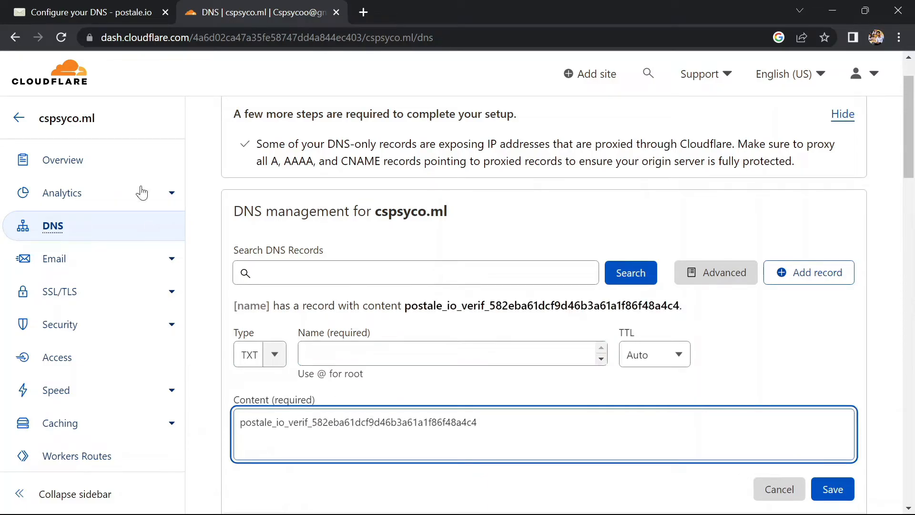
Step: Set the verification TXT record's name to @ in Cloudflare and save the record
{"action": "left_click", "coordinate": [19, 5]}
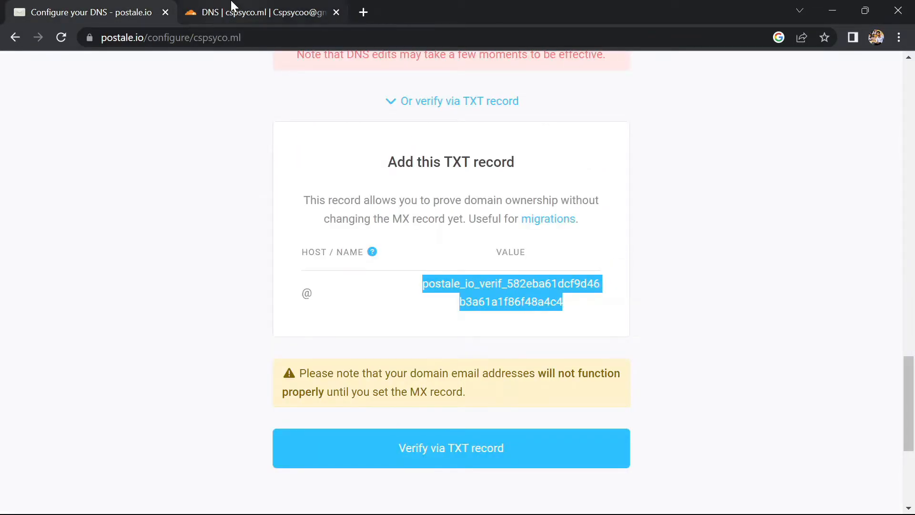
{"action": "left_click", "coordinate": [234, 6]}
{"action": "left_click", "coordinate": [415, 360]}
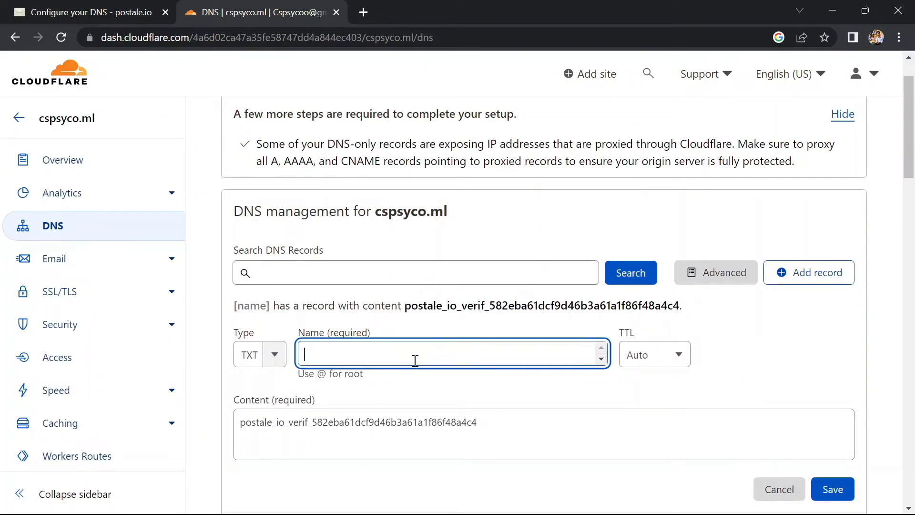
{"action": "type", "text": "@"}
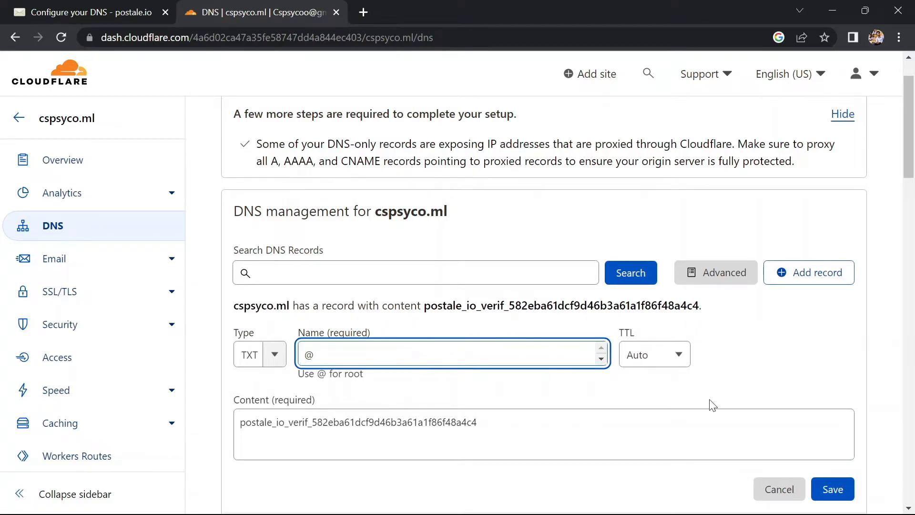
{"action": "left_click", "coordinate": [822, 489]}
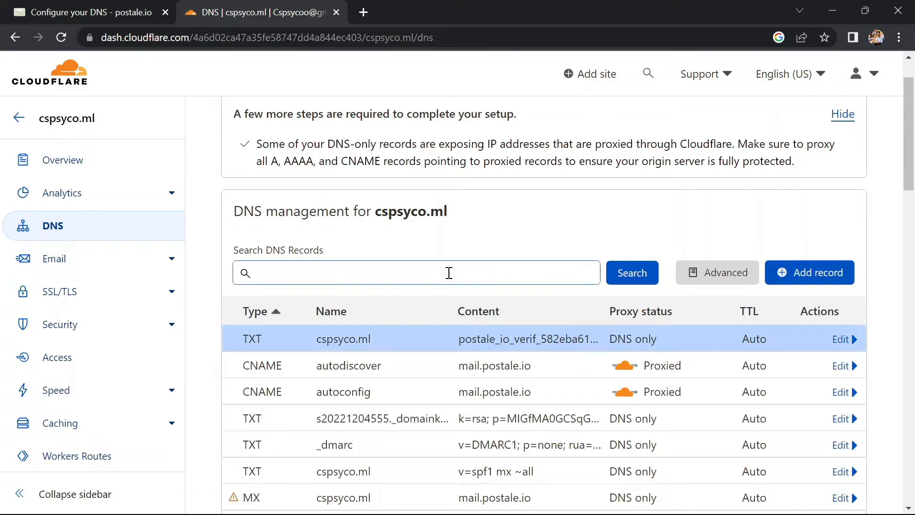
Step: Verify the domain via TXT record on Postale's configuration page and open the webmail login
{"action": "left_click", "coordinate": [129, 10]}
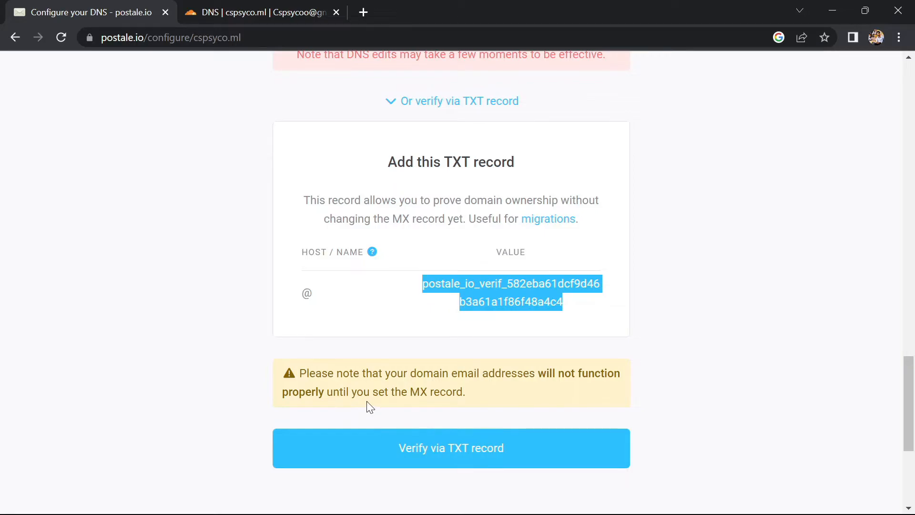
{"action": "left_click", "coordinate": [402, 450]}
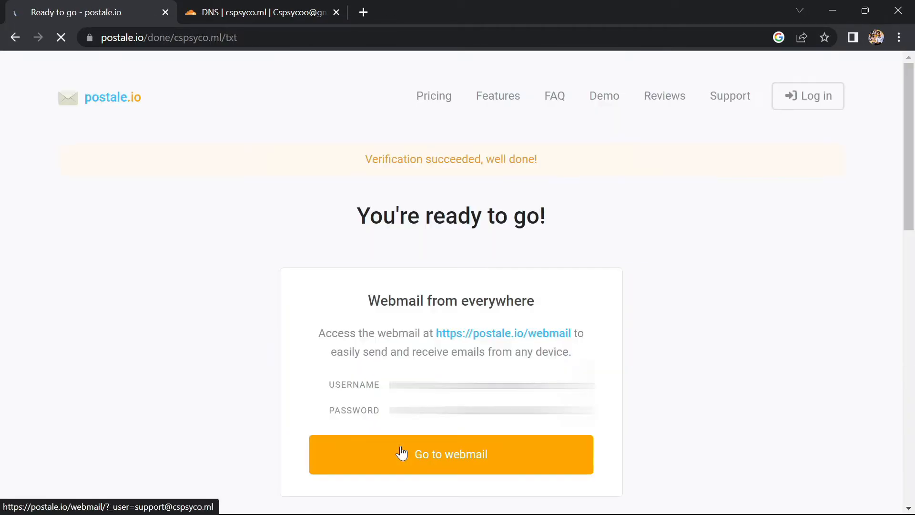
{"action": "scroll", "coordinate": [397, 248], "scroll_direction": "down", "scroll_amount": 1}
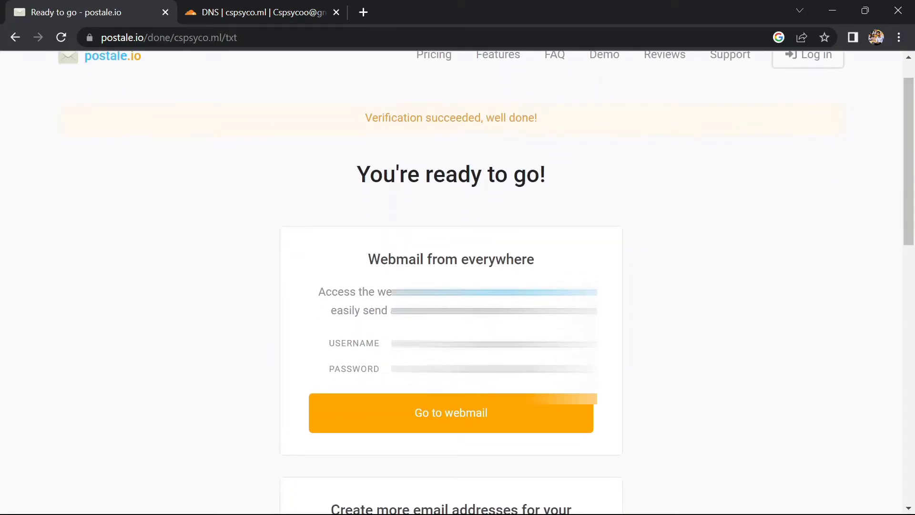
{"action": "scroll", "coordinate": [410, 345], "scroll_direction": "down", "scroll_amount": 2}
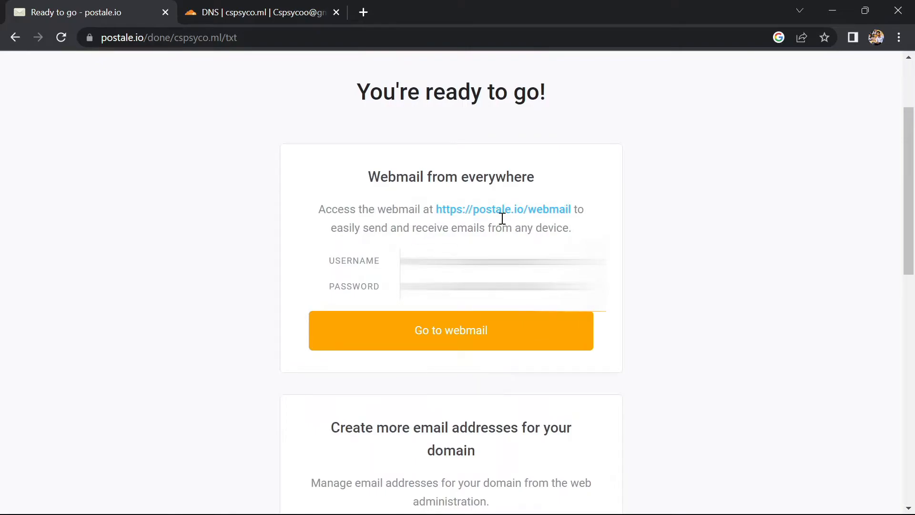
{"action": "left_click", "coordinate": [431, 331]}
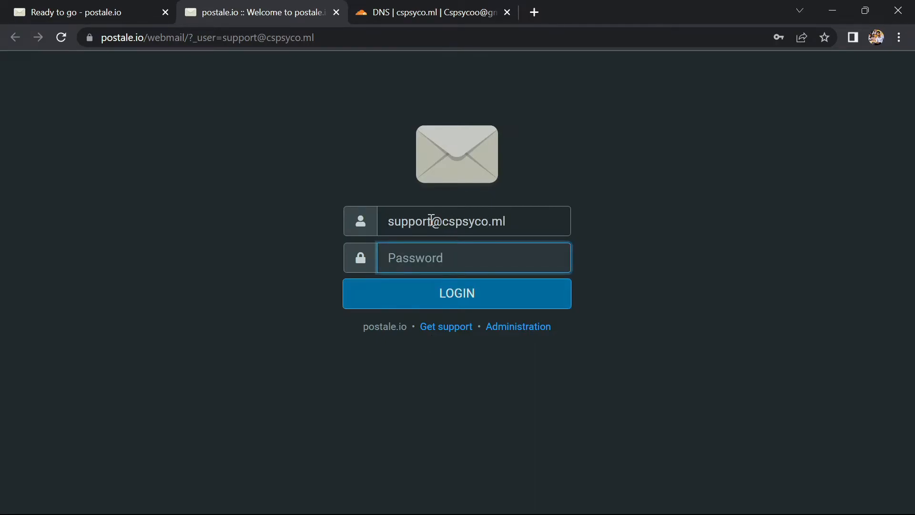
Step: Enter the account password for the prefilled support address and log in to Postale's webmail
{"action": "left_click_drag", "start_coordinate": [431, 221], "coordinate": [381, 220]}
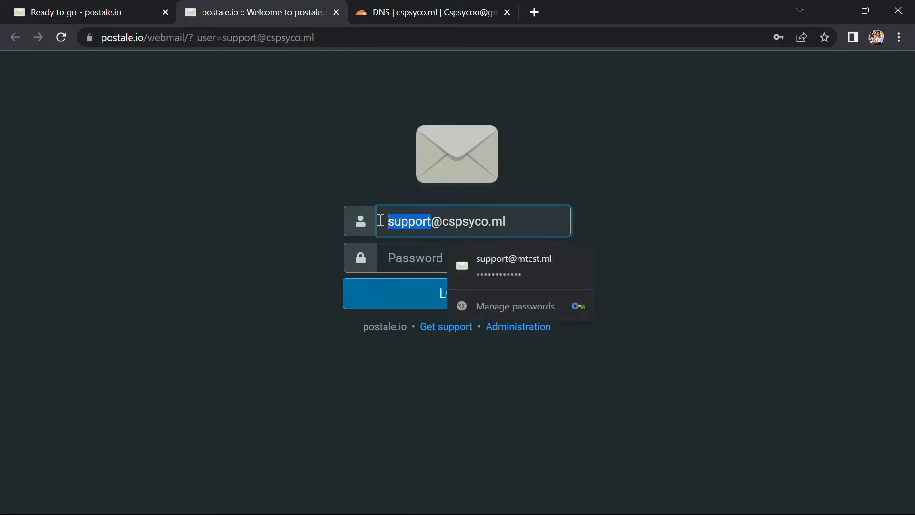
{"action": "left_click", "coordinate": [599, 189]}
{"action": "left_click", "coordinate": [460, 261]}
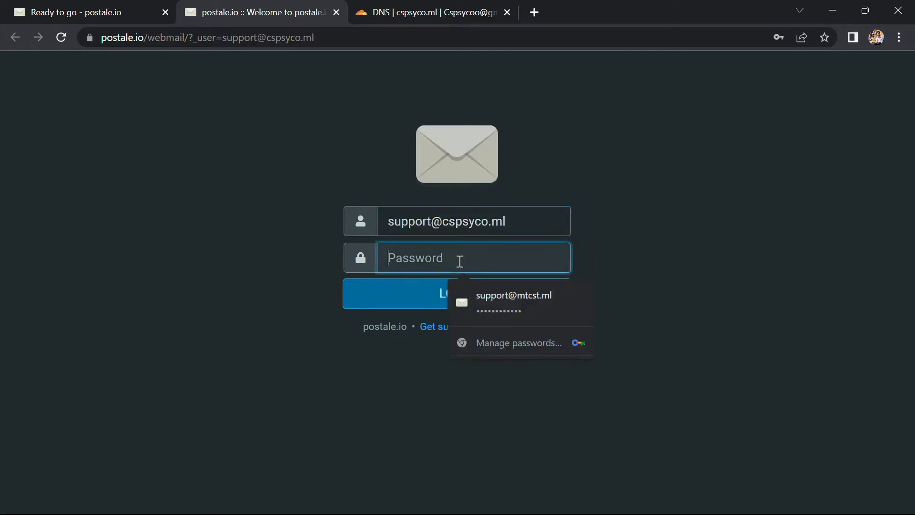
{"action": "type", "text": "•"}
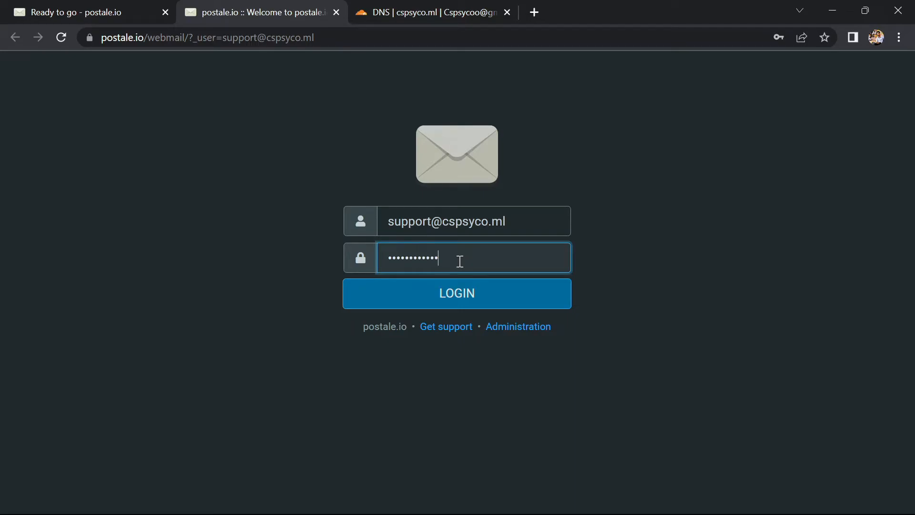
{"action": "left_click", "coordinate": [467, 287]}
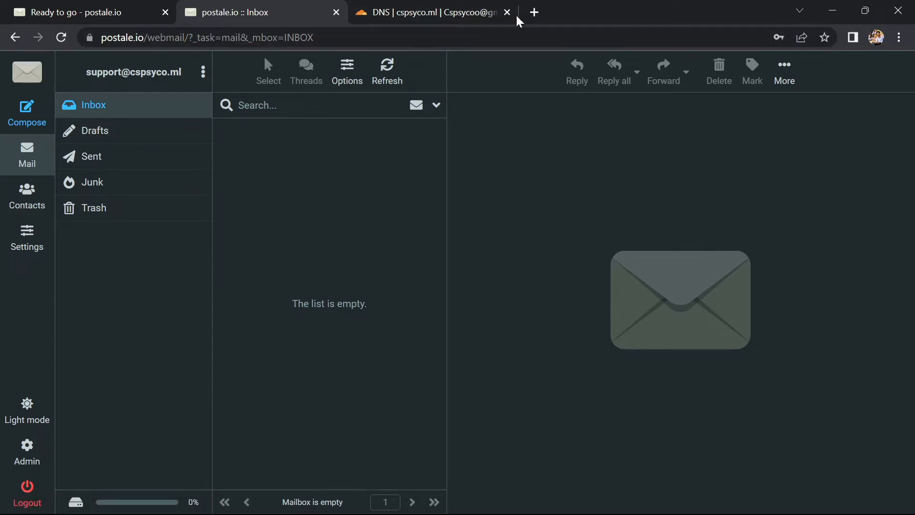
Step: Open Gmail in a new browser tab and start a new message in the enlarged compose window
{"action": "left_click", "coordinate": [531, 12]}
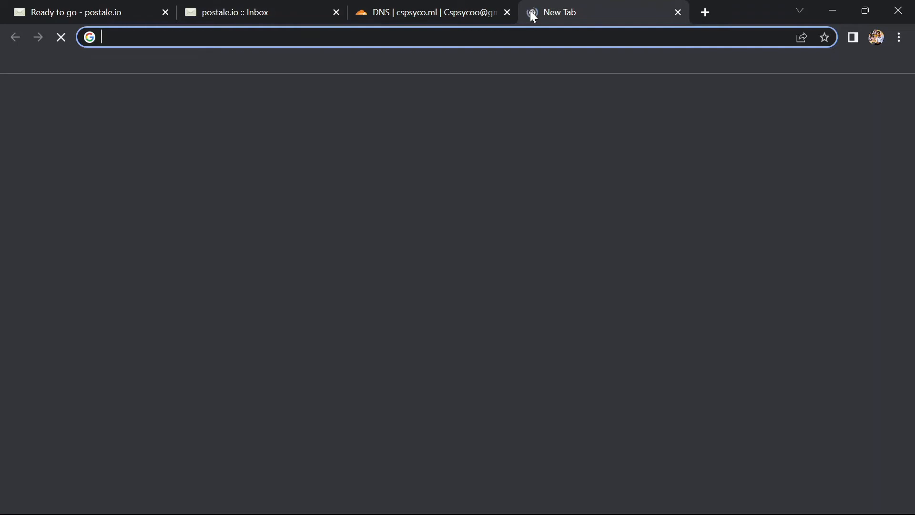
{"action": "type", "text": "ma"}
{"action": "key", "text": "Return"}
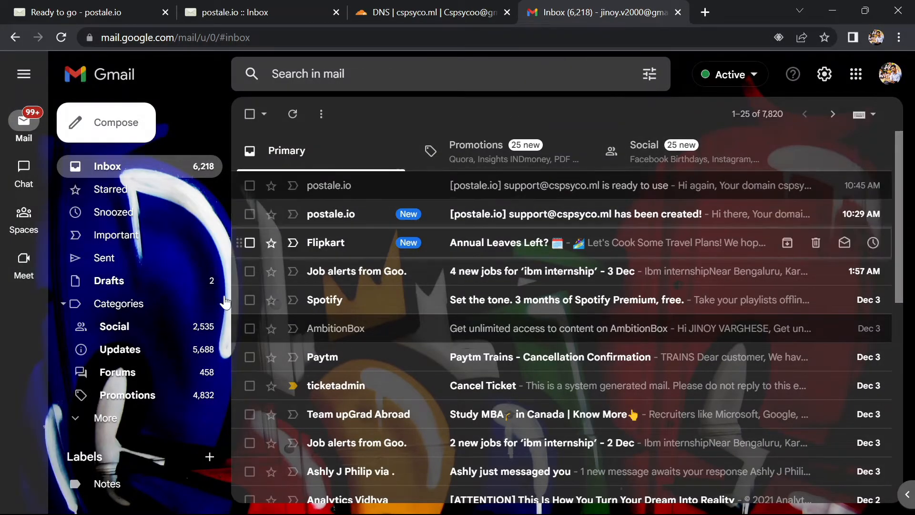
{"action": "left_click", "coordinate": [115, 124]}
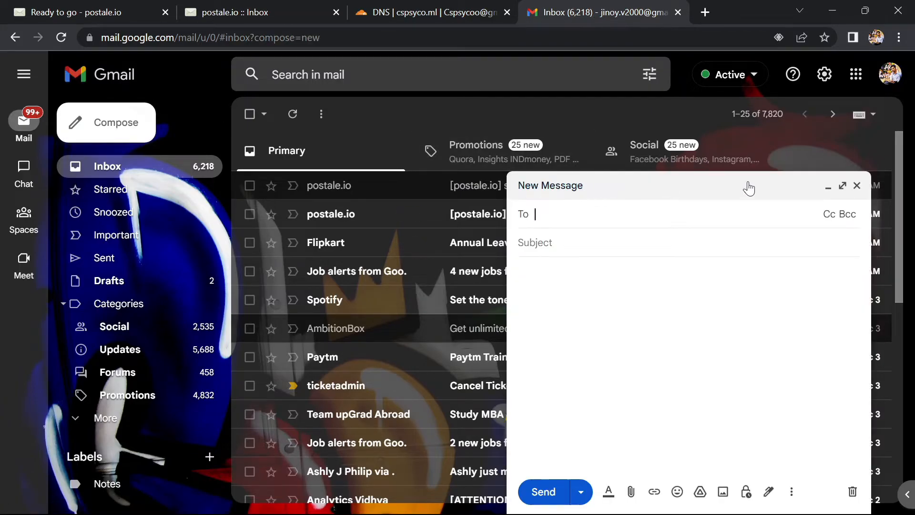
{"action": "left_click", "coordinate": [842, 186]}
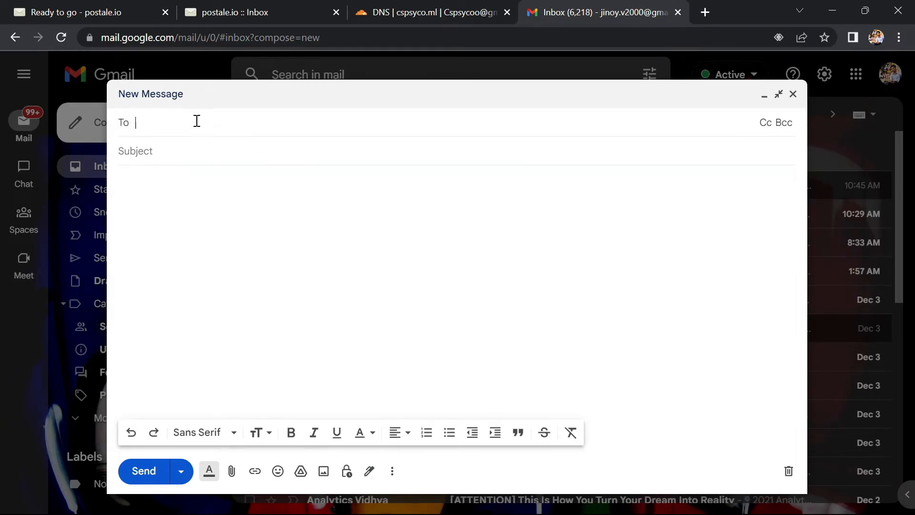
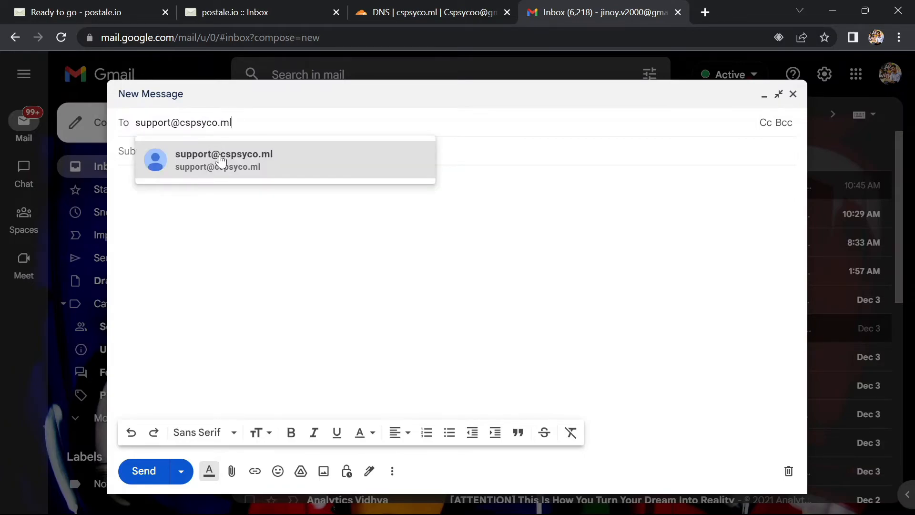
Step: Address the new Gmail message to the cspsyco.ml support mailbox
{"action": "left_click", "coordinate": [221, 155]}
Step: Give the message the subject "test message" and the body "Hello world", and send it
{"action": "left_click", "coordinate": [197, 156]}
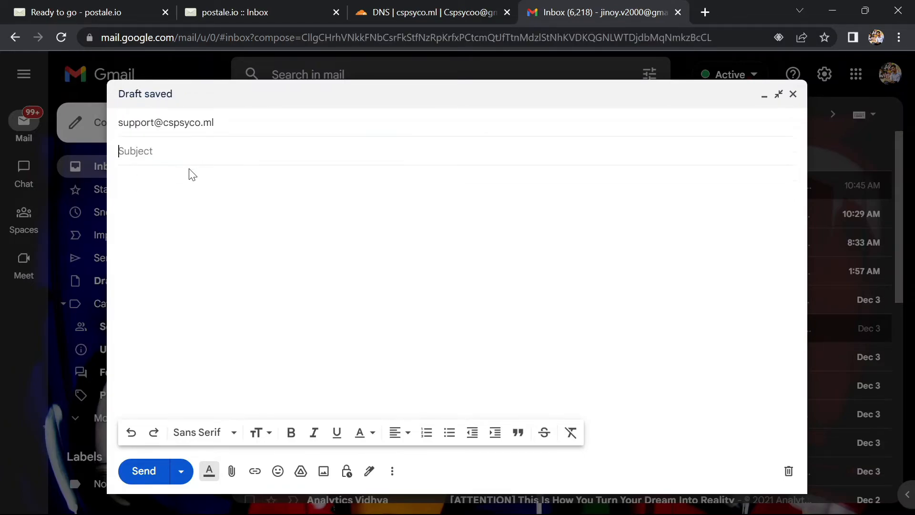
{"action": "type", "text": "test message"}
{"action": "left_click", "coordinate": [187, 184]}
{"action": "type", "text": "Hello world"}
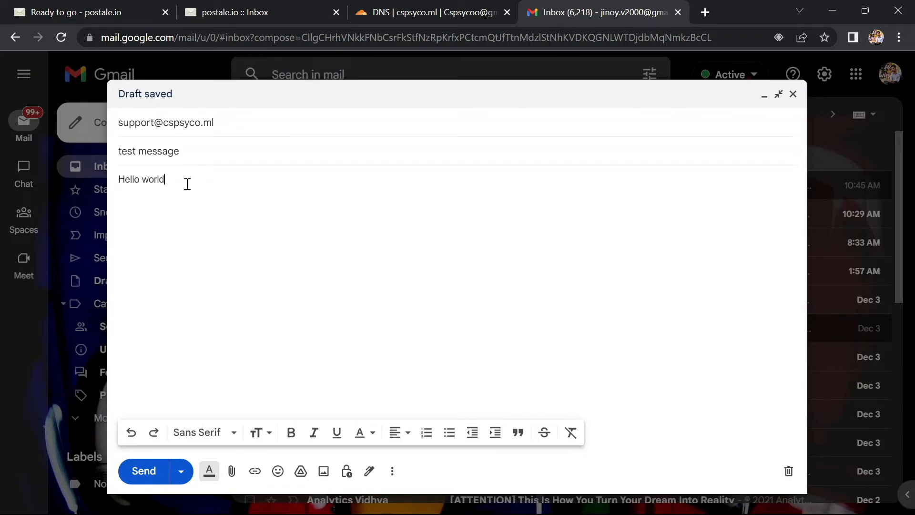
{"action": "left_click", "coordinate": [145, 472]}
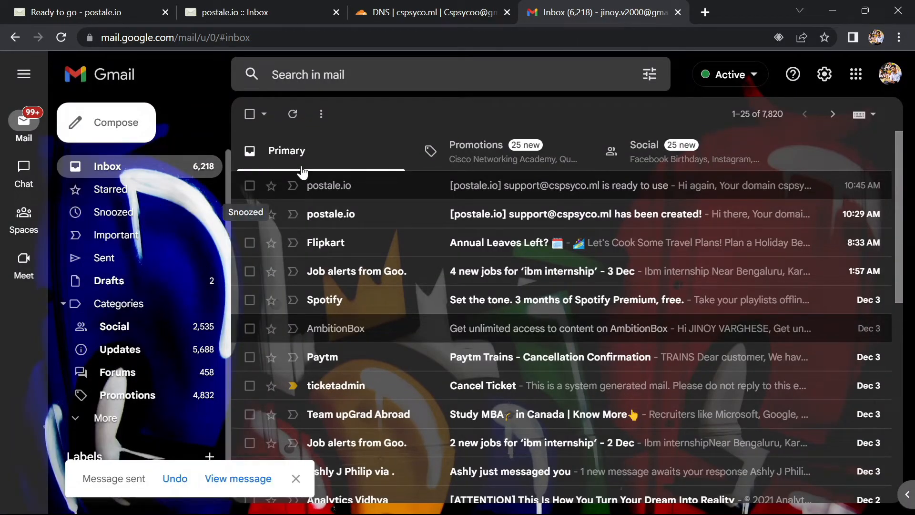
Step: View the sent test message in Gmail and refresh the Postale webmail inbox to check for its arrival
{"action": "left_click", "coordinate": [213, 479]}
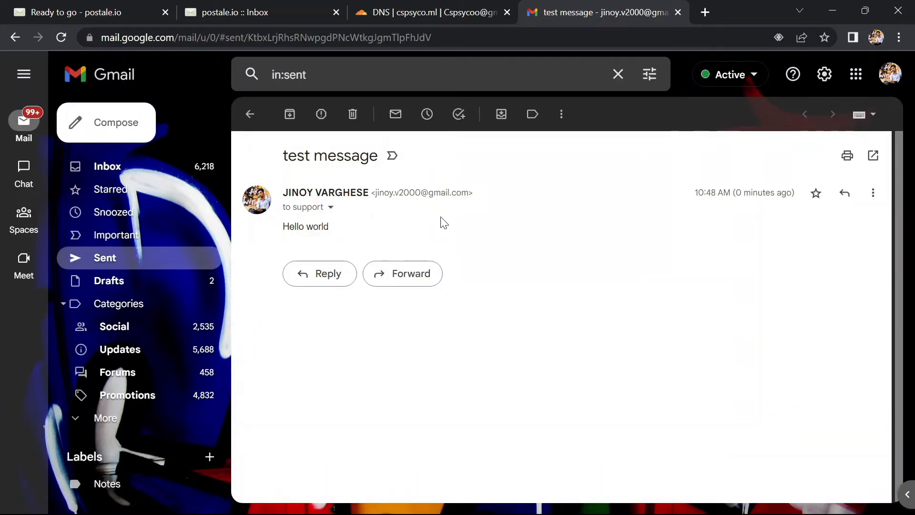
{"action": "left_click", "coordinate": [245, 8]}
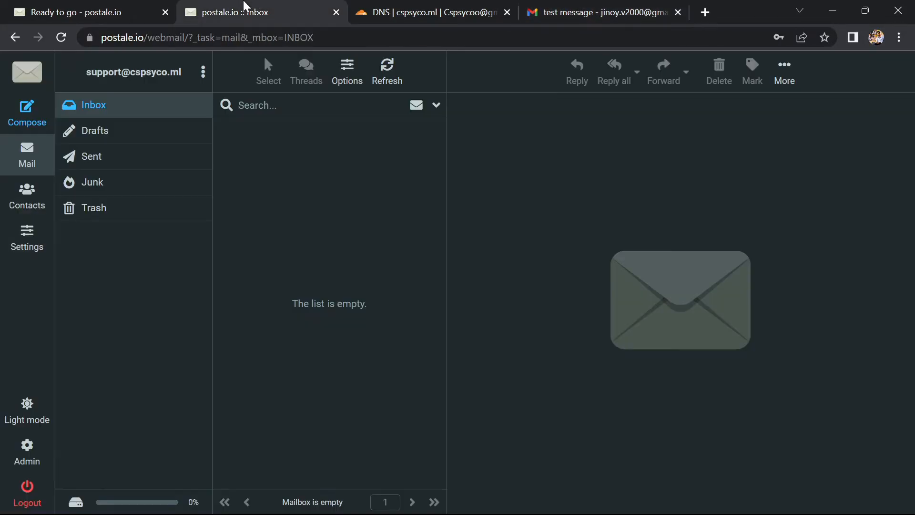
{"action": "left_click", "coordinate": [403, 79]}
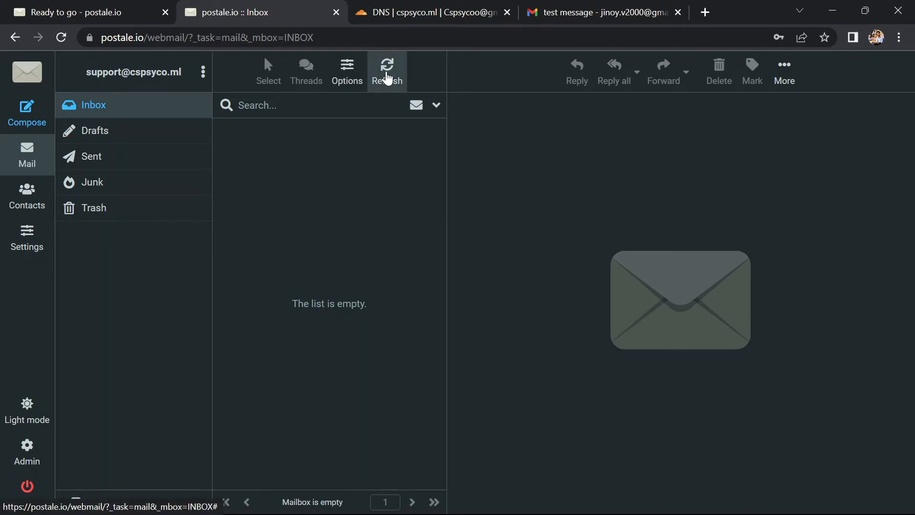
{"action": "left_click", "coordinate": [387, 78]}
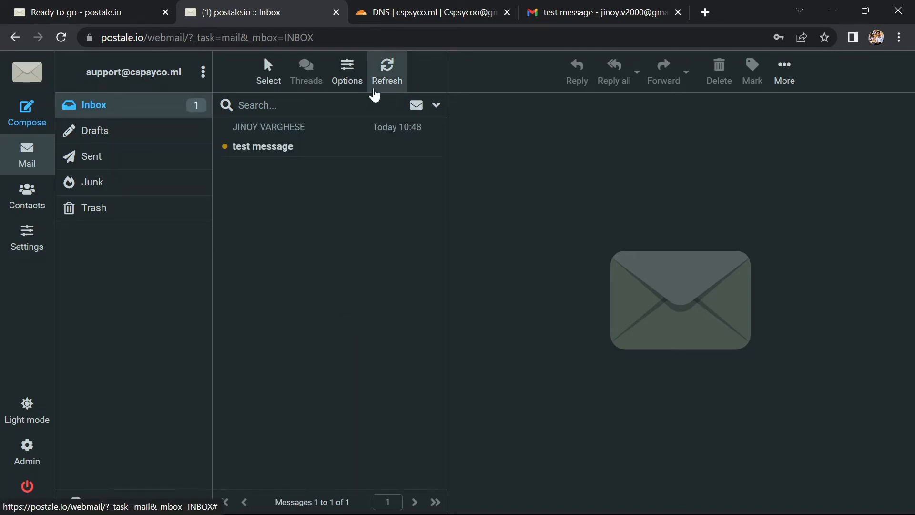
Step: Read the received test message in the webmail inbox and start a new message addressed to the personal Gmail address
{"action": "left_click", "coordinate": [264, 151]}
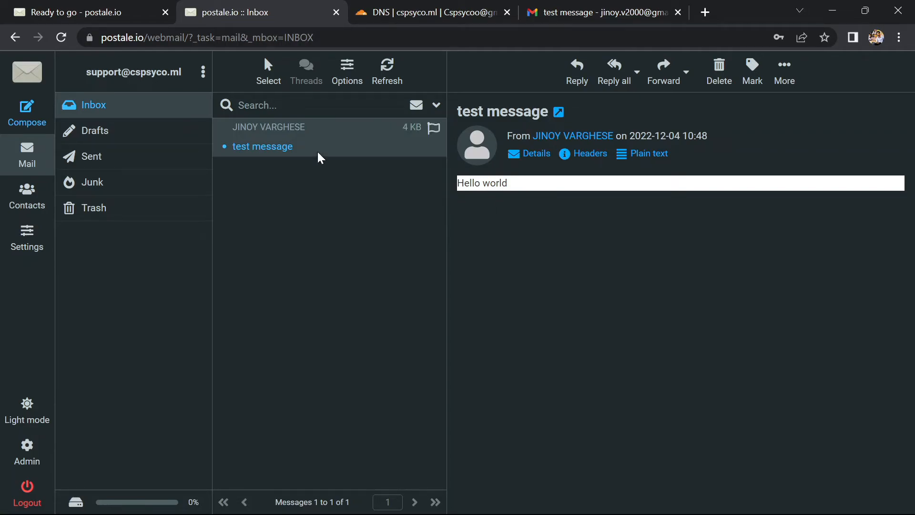
{"action": "left_click", "coordinate": [23, 114]}
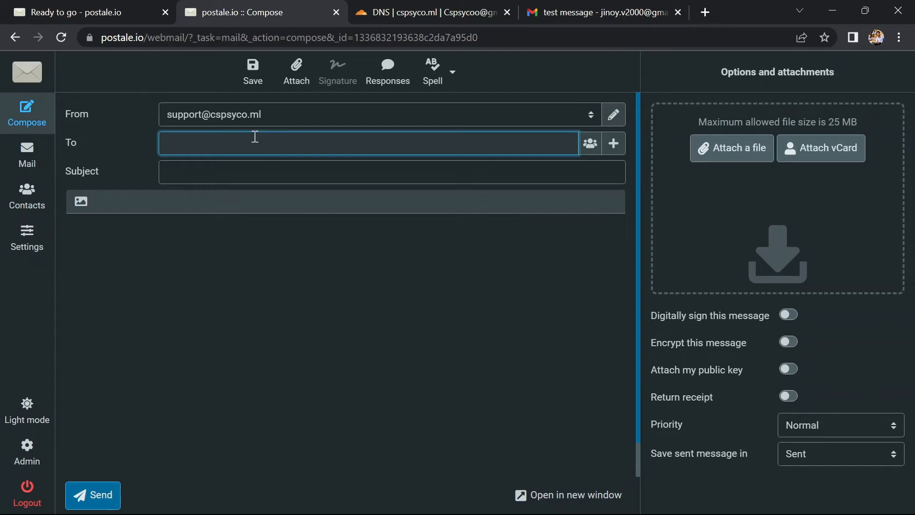
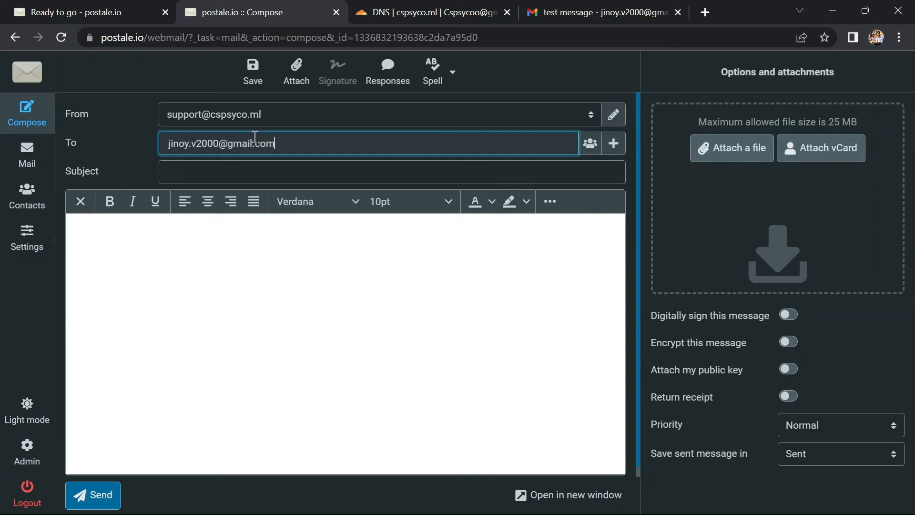
Step: Write the body "This is a replay", send the message with "hello" and the recipient's first name as subject, and view the Sent folder
{"action": "left_click", "coordinate": [225, 260]}
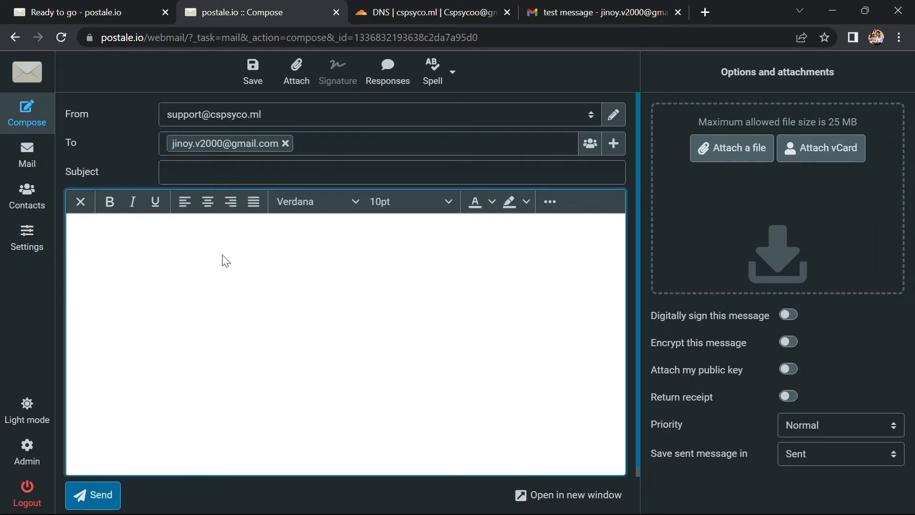
{"action": "type", "text": "Thid "}
{"action": "type", "text": "play"}
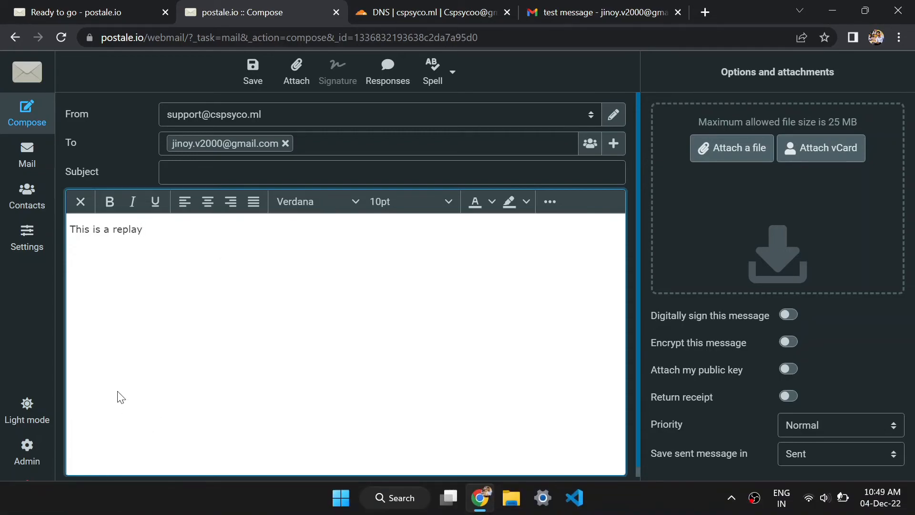
{"action": "left_click", "coordinate": [88, 491]}
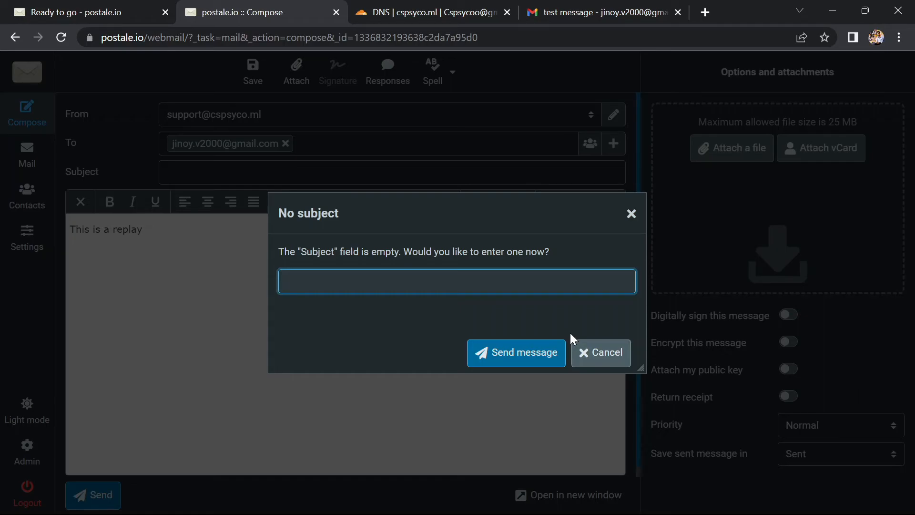
{"action": "type", "text": "llo jinoy"}
{"action": "left_click", "coordinate": [528, 352]}
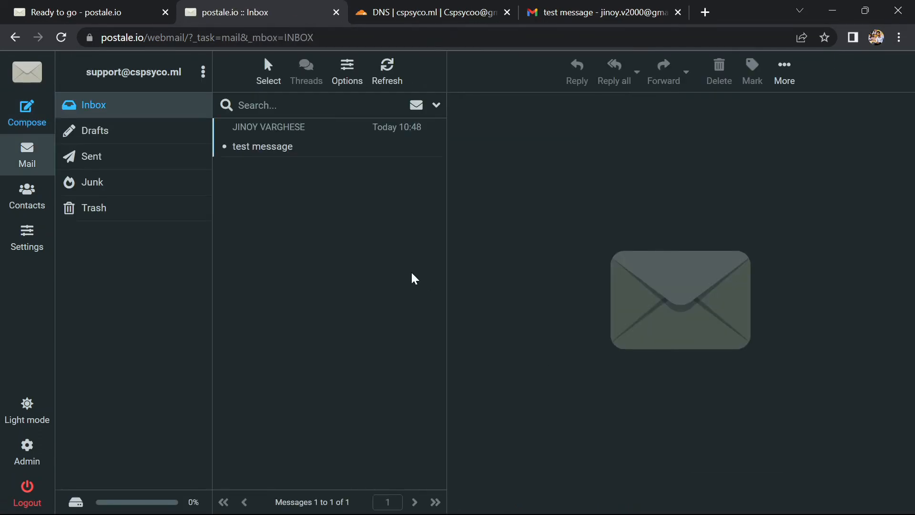
{"action": "left_click", "coordinate": [130, 153]}
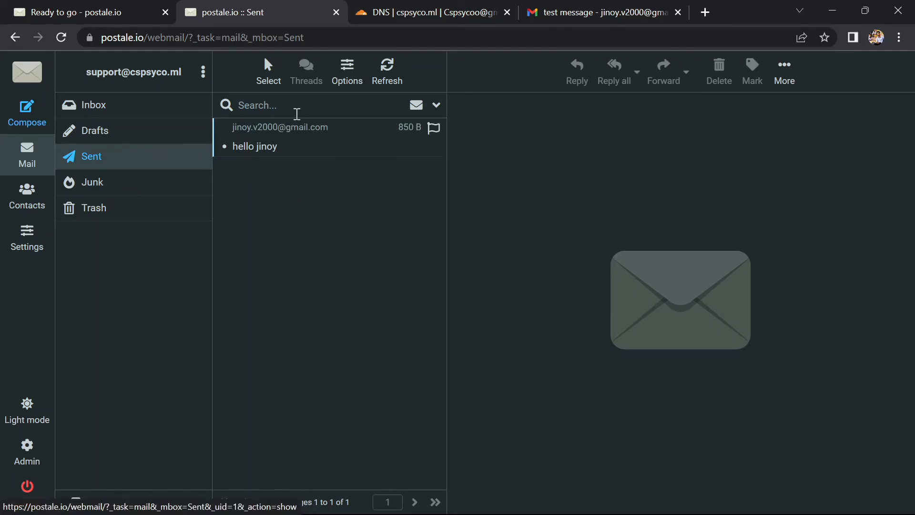
Step: Switch to Gmail, refresh the inbox, open the new message from support and send the suggested reply "It works!"
{"action": "left_click", "coordinate": [547, 8]}
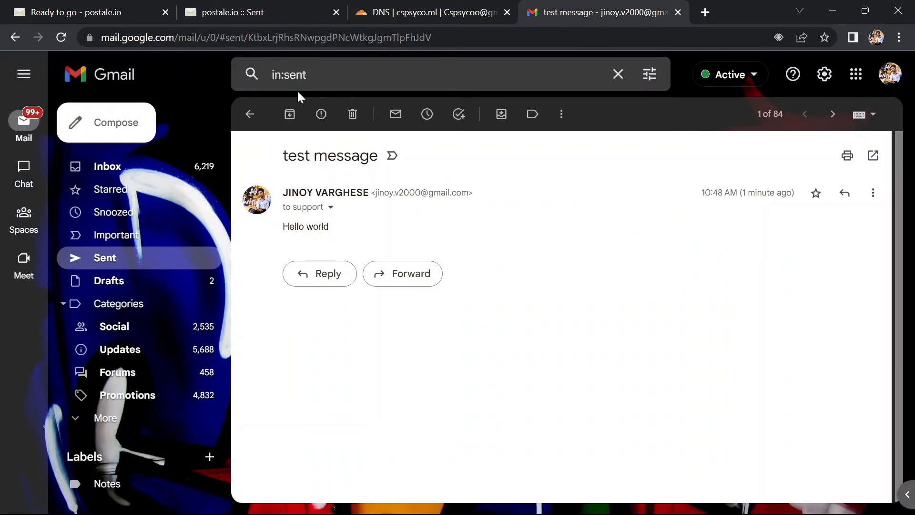
{"action": "left_click", "coordinate": [114, 169]}
{"action": "left_click", "coordinate": [293, 115]}
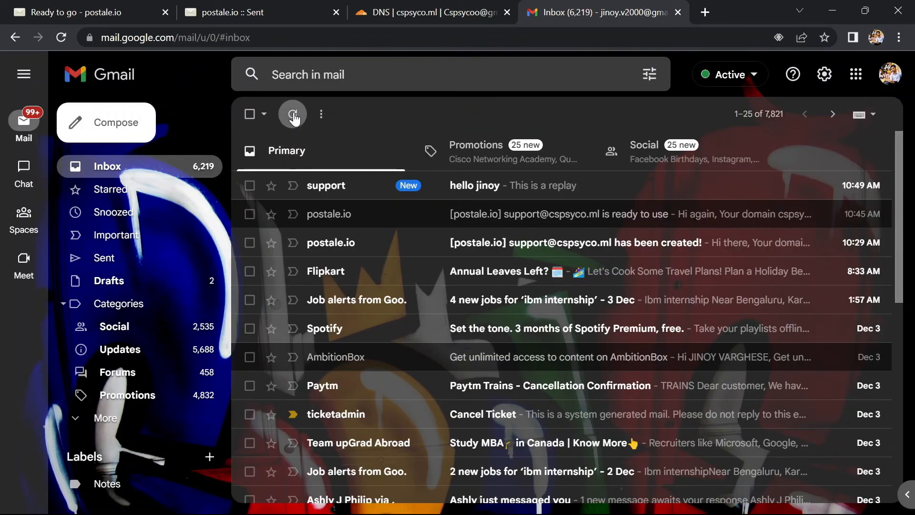
{"action": "left_click", "coordinate": [463, 188]}
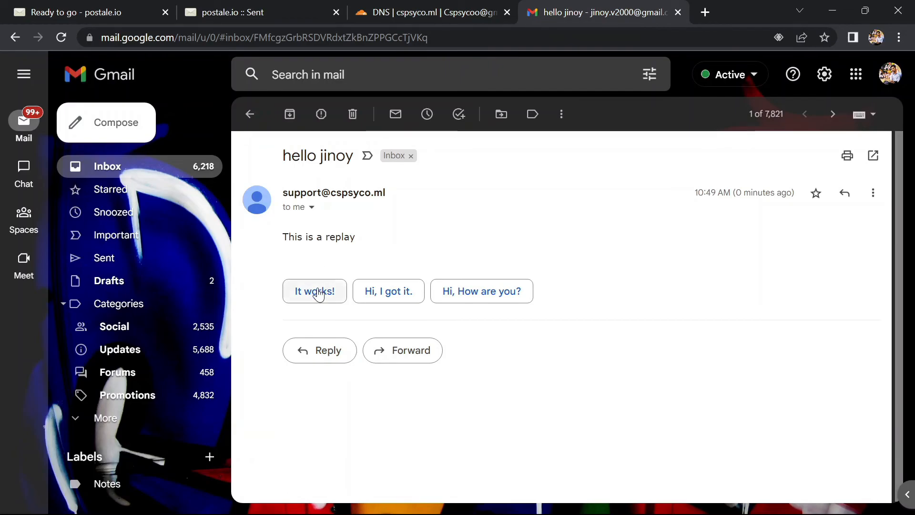
{"action": "left_click", "coordinate": [320, 298]}
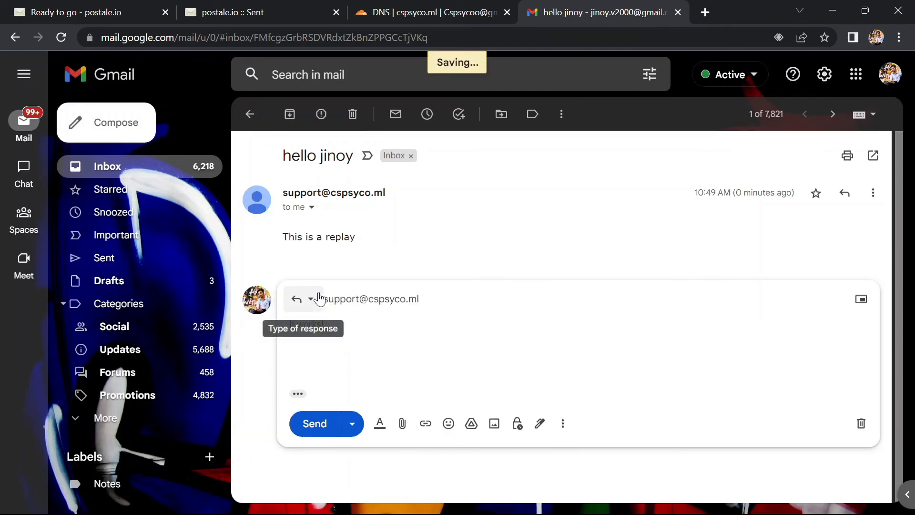
{"action": "left_click", "coordinate": [303, 425]}
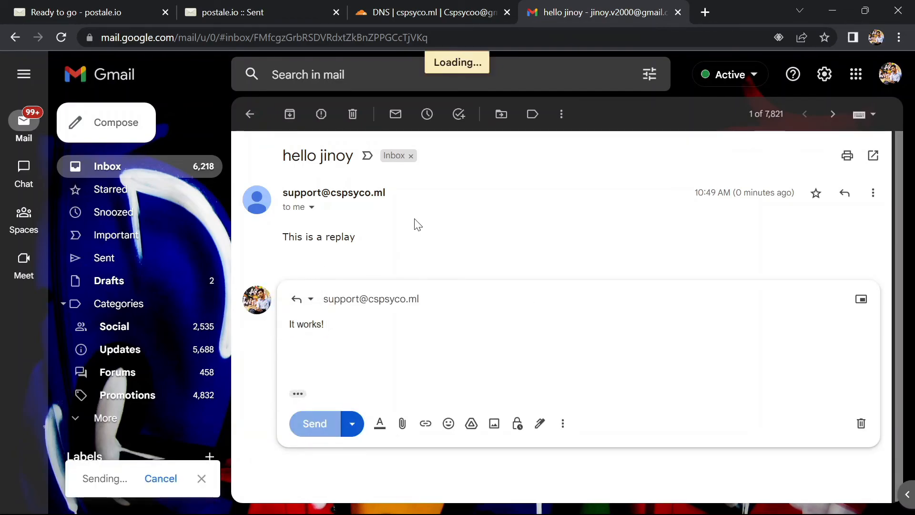
Step: Return to the Postale webmail inbox, show only unread messages and open the reply from Gmail
{"action": "left_click", "coordinate": [282, 7]}
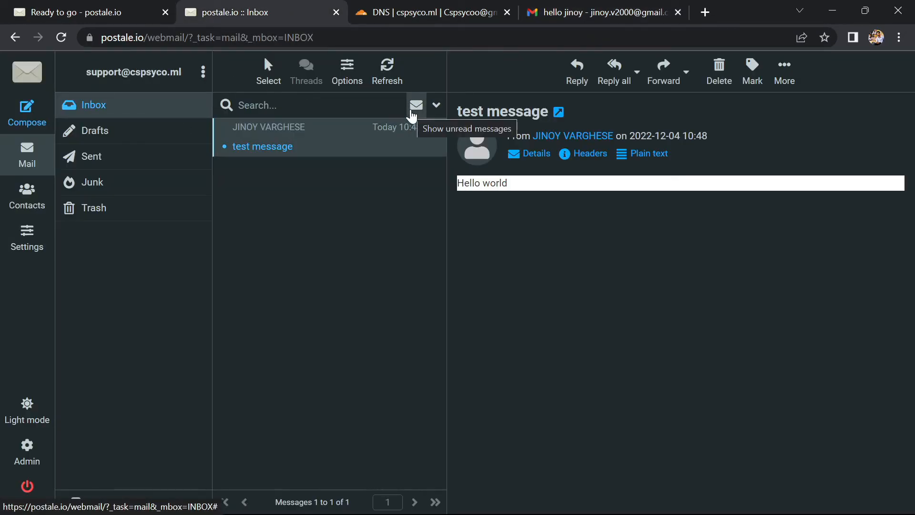
{"action": "left_click", "coordinate": [415, 106]}
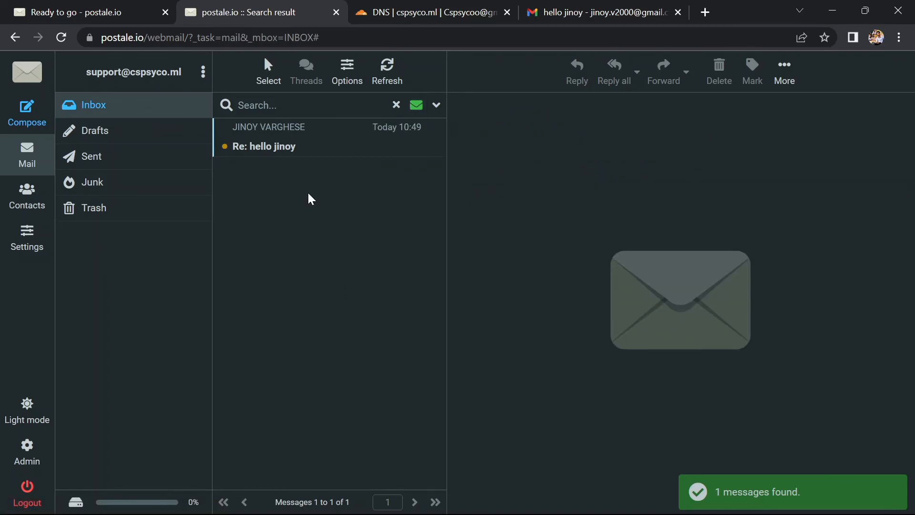
{"action": "left_click", "coordinate": [271, 141]}
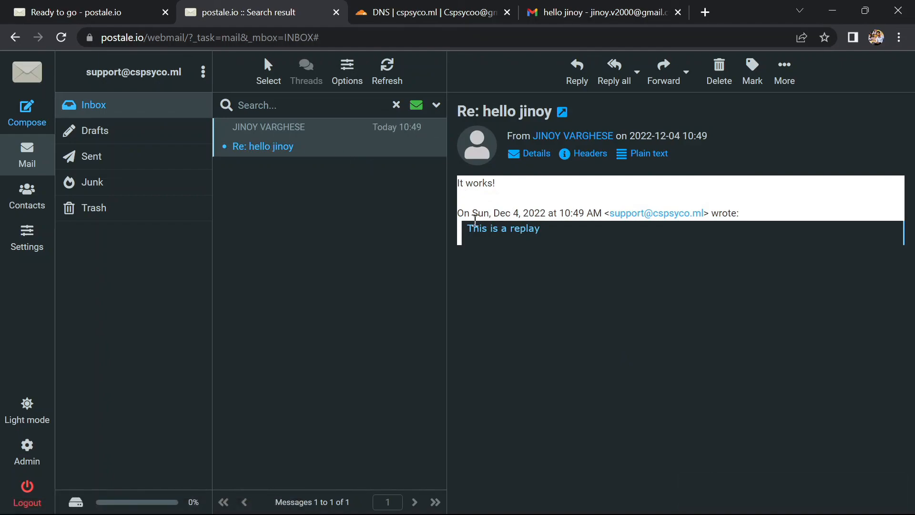
Step: Refresh the webmail, clear the unread filter and reopen the Gmail reply from the full inbox
{"action": "left_click", "coordinate": [389, 76]}
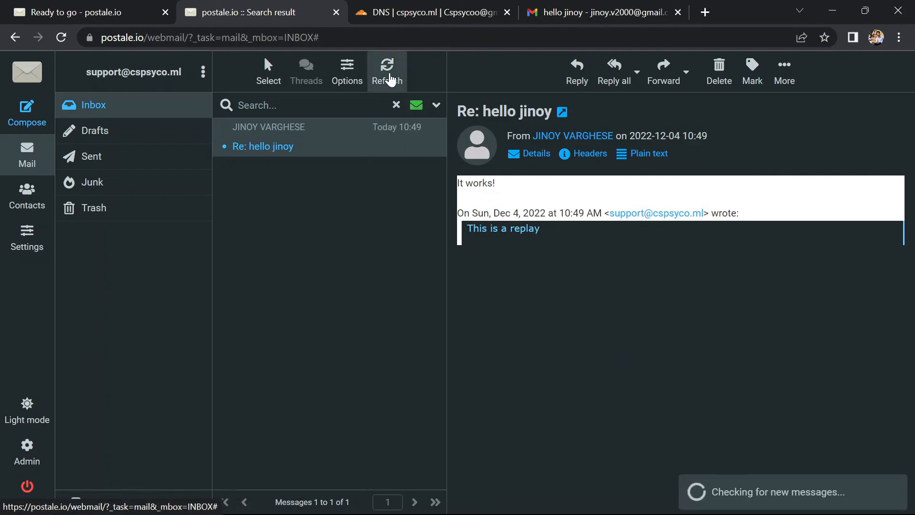
{"action": "left_click", "coordinate": [394, 104]}
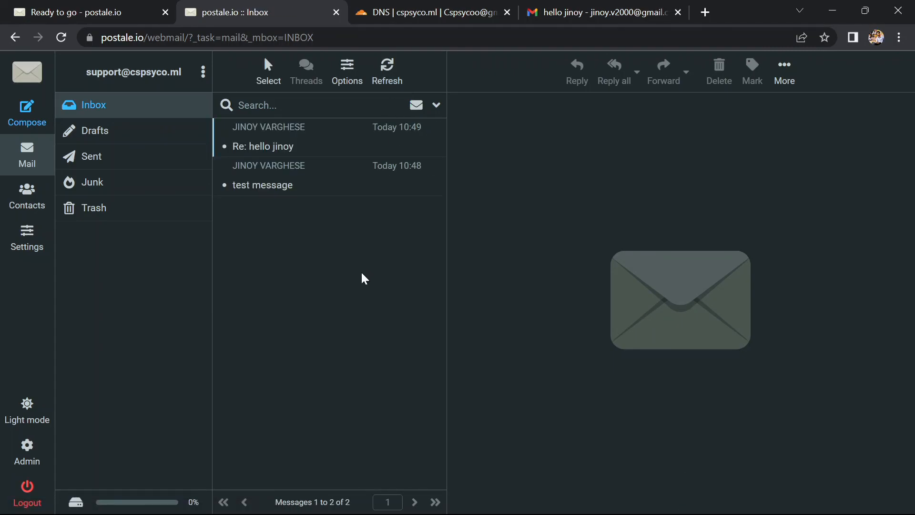
{"action": "left_click", "coordinate": [270, 148]}
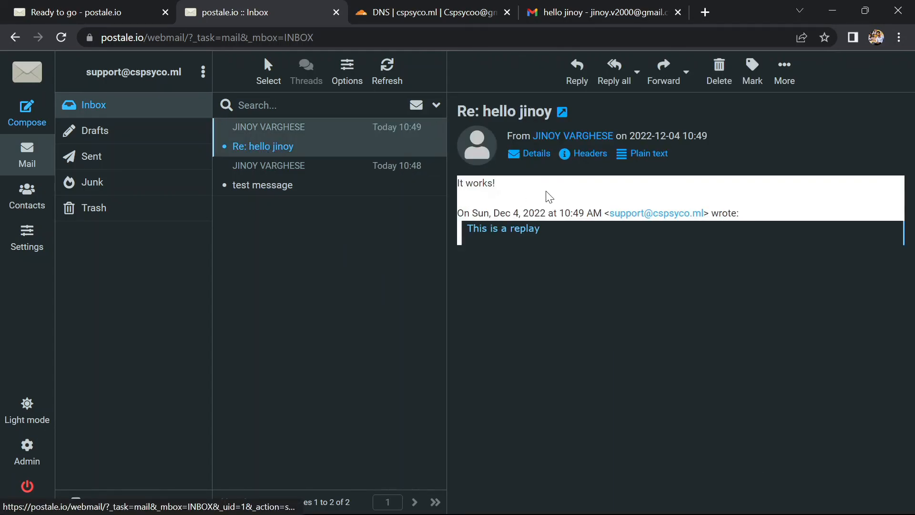